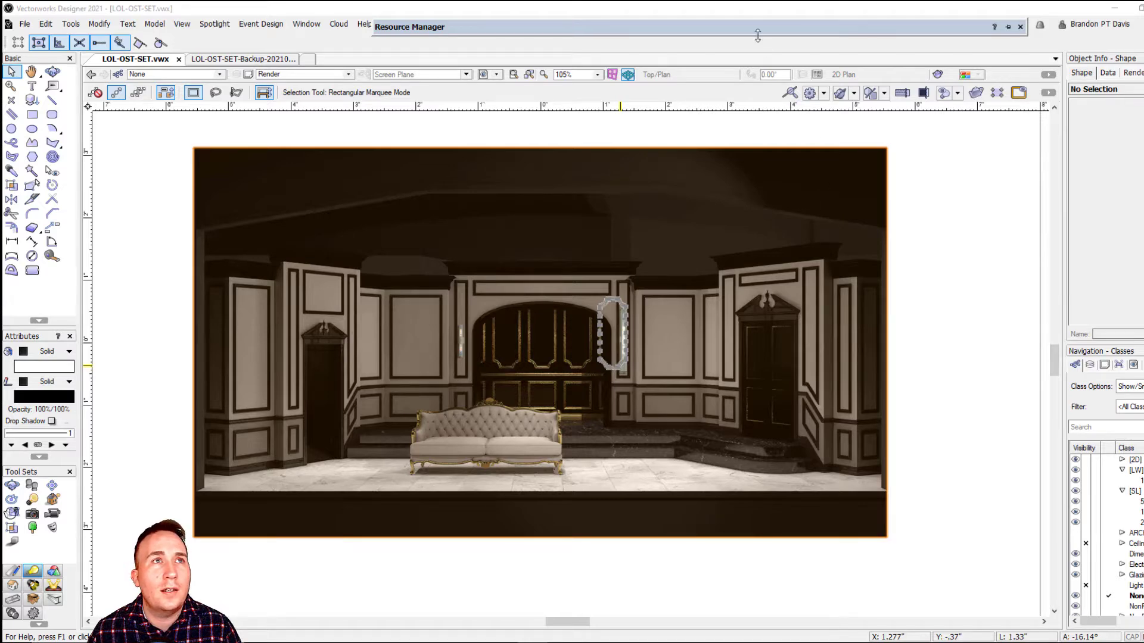
Expand the Resource Manager and examine its open files, favorites, and the Premium, User and Vectorworks libraries.
mouse_move(758, 29)
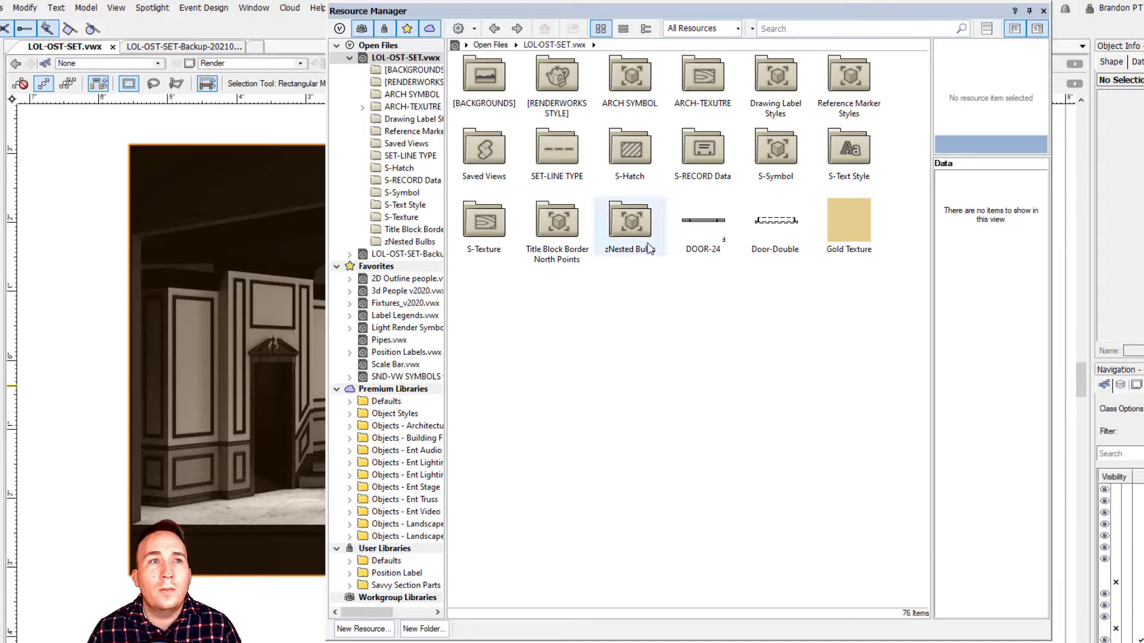
click(1030, 12)
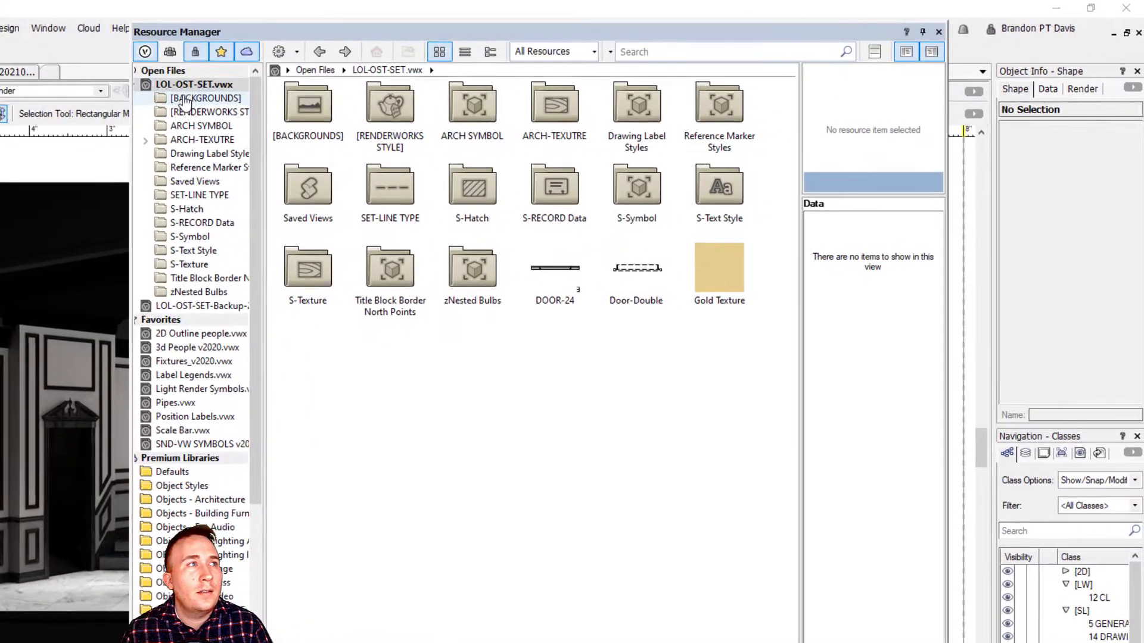
click(379, 61)
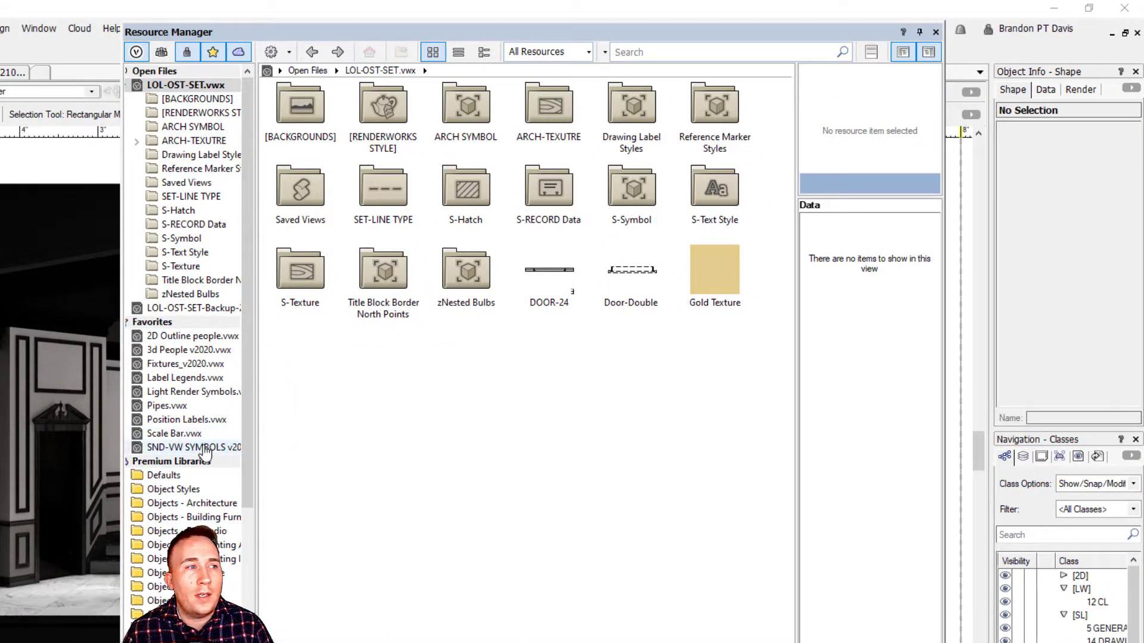
scroll(206, 452, down, 3)
scroll(205, 453, down, 4)
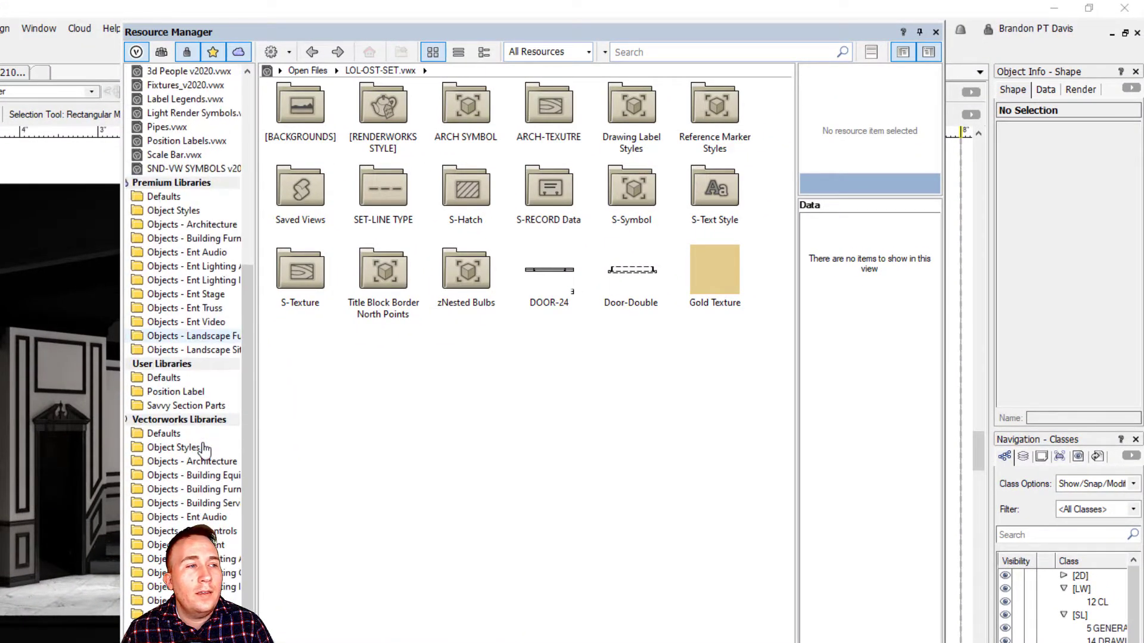
scroll(204, 451, up, 4)
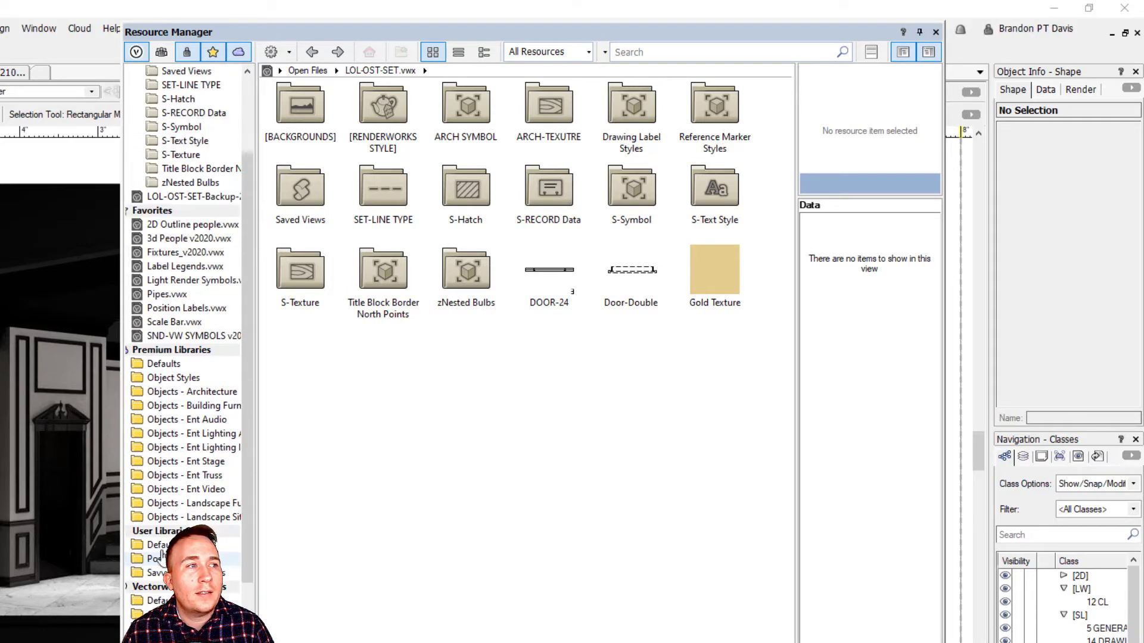
scroll(153, 503, up, 3)
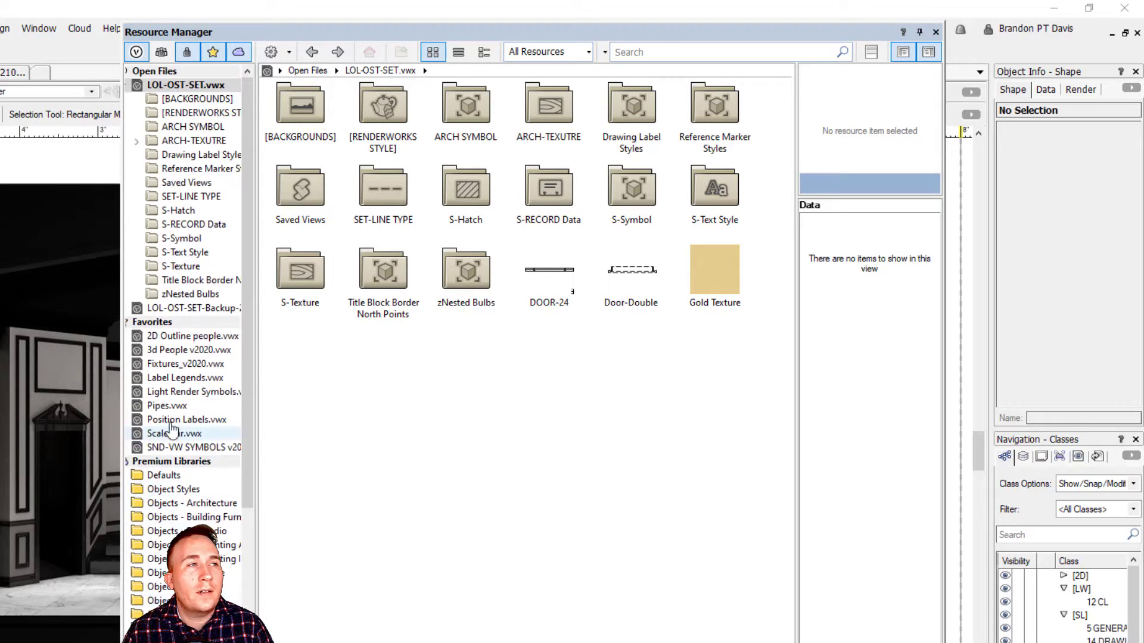
scroll(157, 455, down, 7)
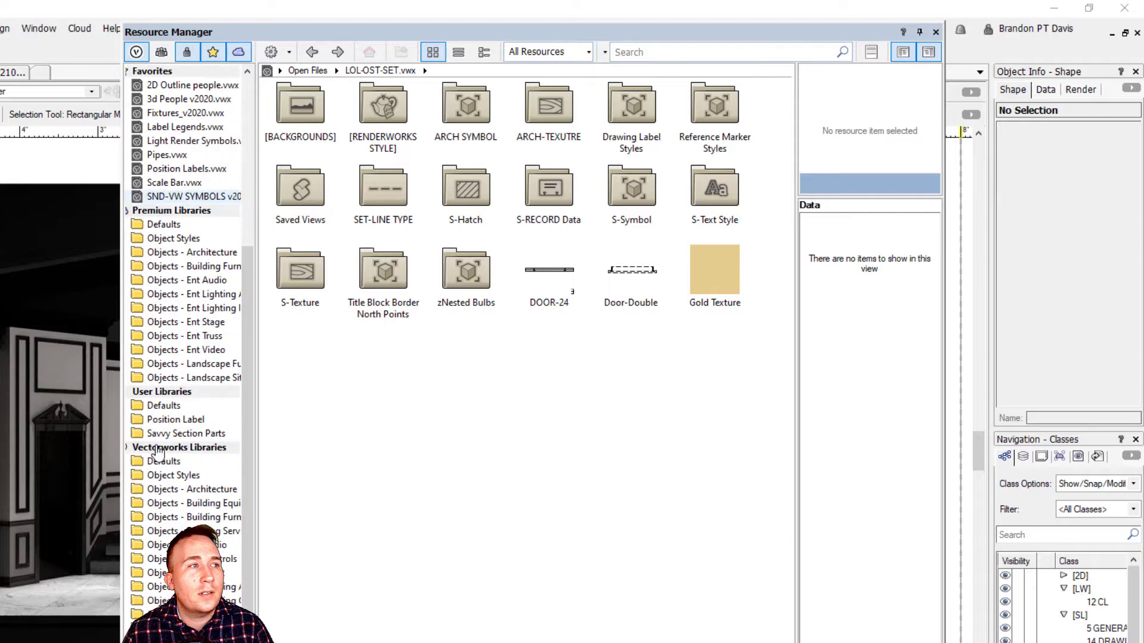
scroll(155, 454, up, 7)
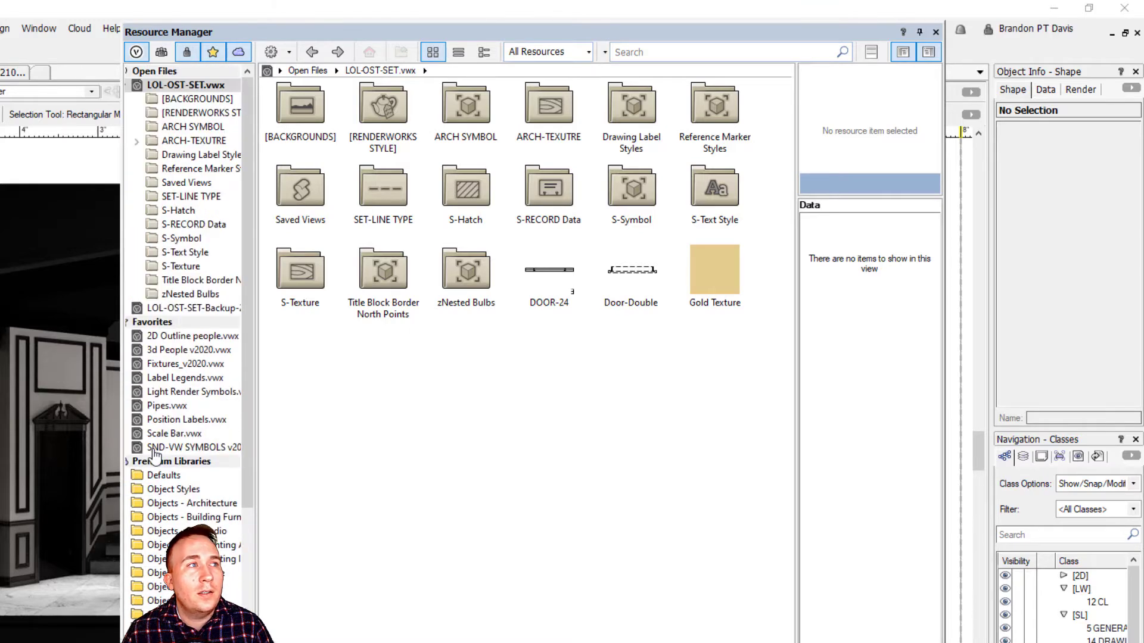
scroll(169, 434, down, 3)
scroll(170, 435, up, 3)
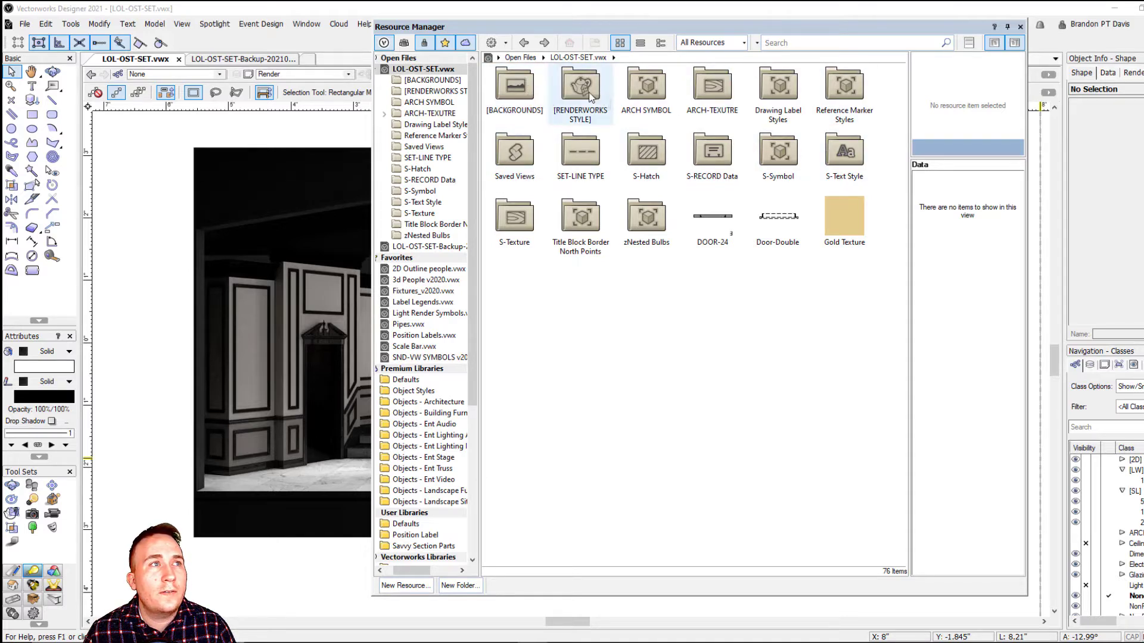
View the contents of the ARCH SYMBOL folder and return to the top level of LOL-OST-SET.vwx.
double_click(647, 89)
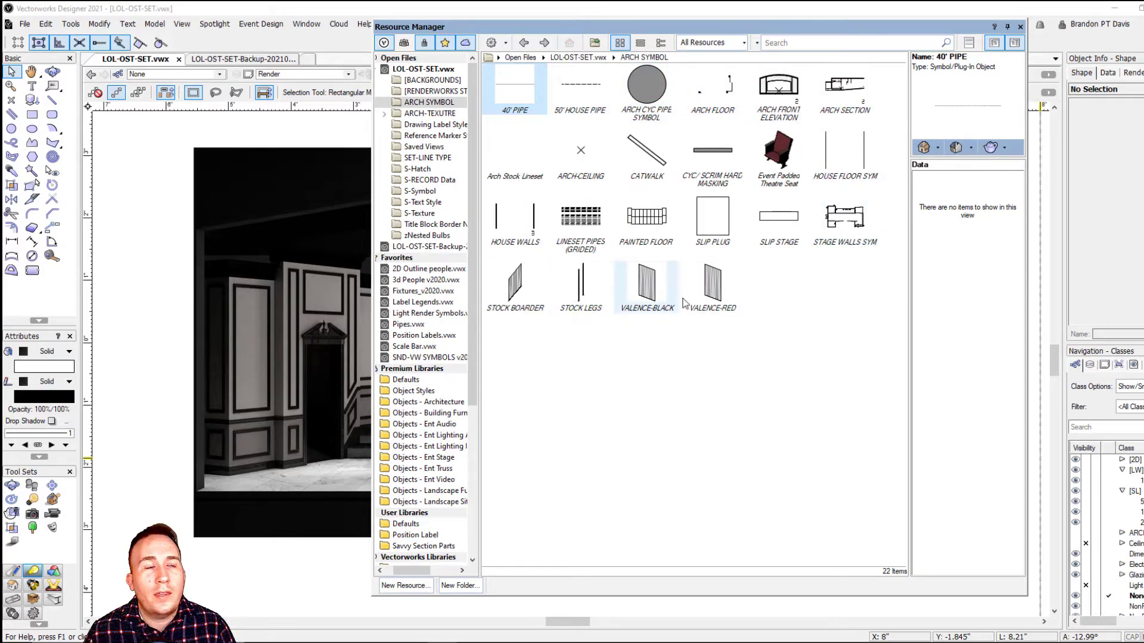
click(523, 42)
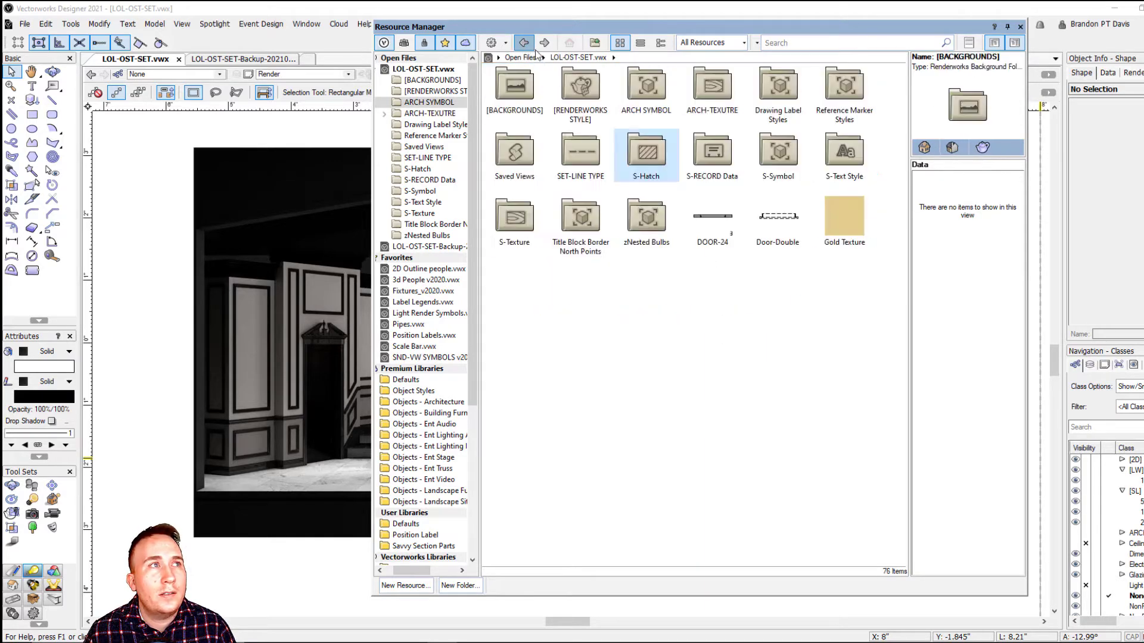
click(546, 47)
click(516, 44)
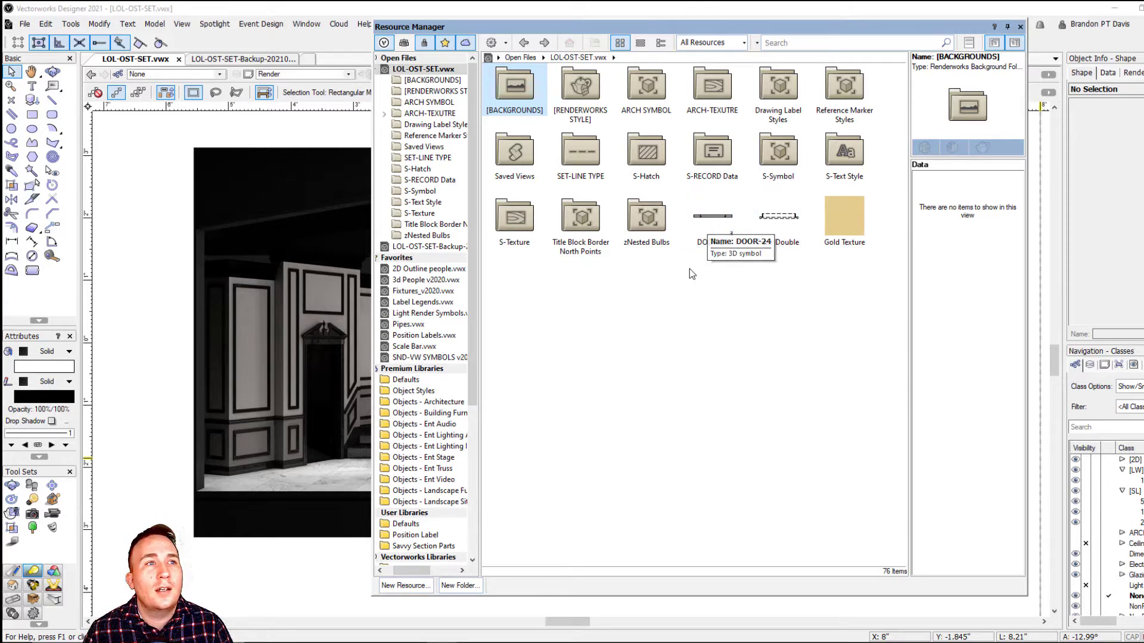
Move the Gold Texture resource into the S-Texture folder of LOL-OST-SET.vwx.
mouse_move(721, 220)
click(778, 221)
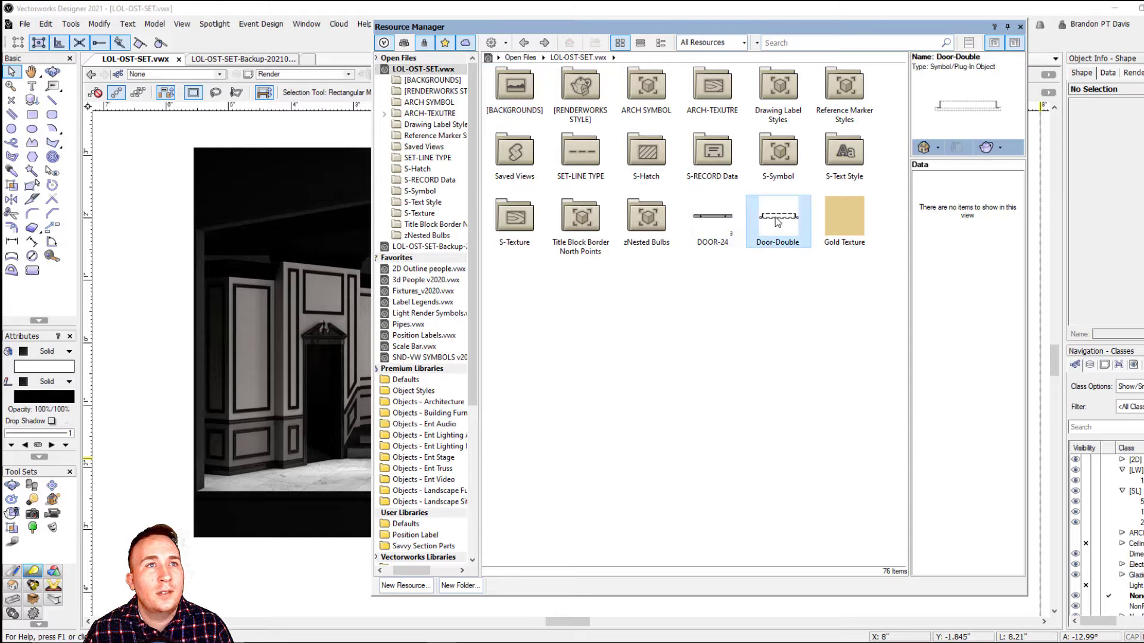
click(846, 227)
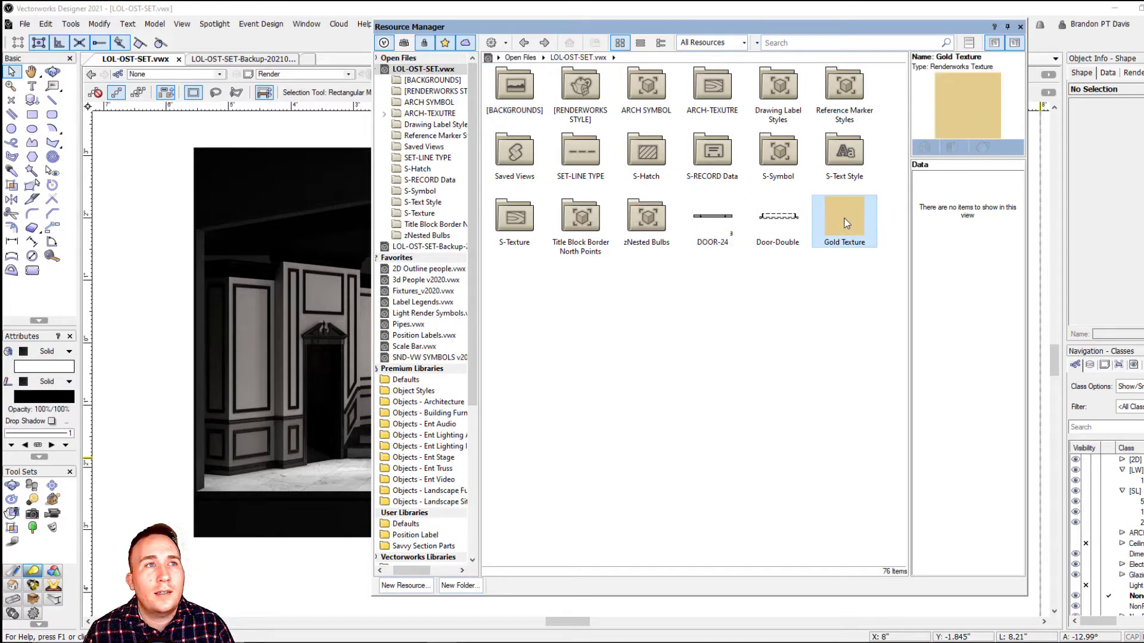
drag(834, 231, 726, 316)
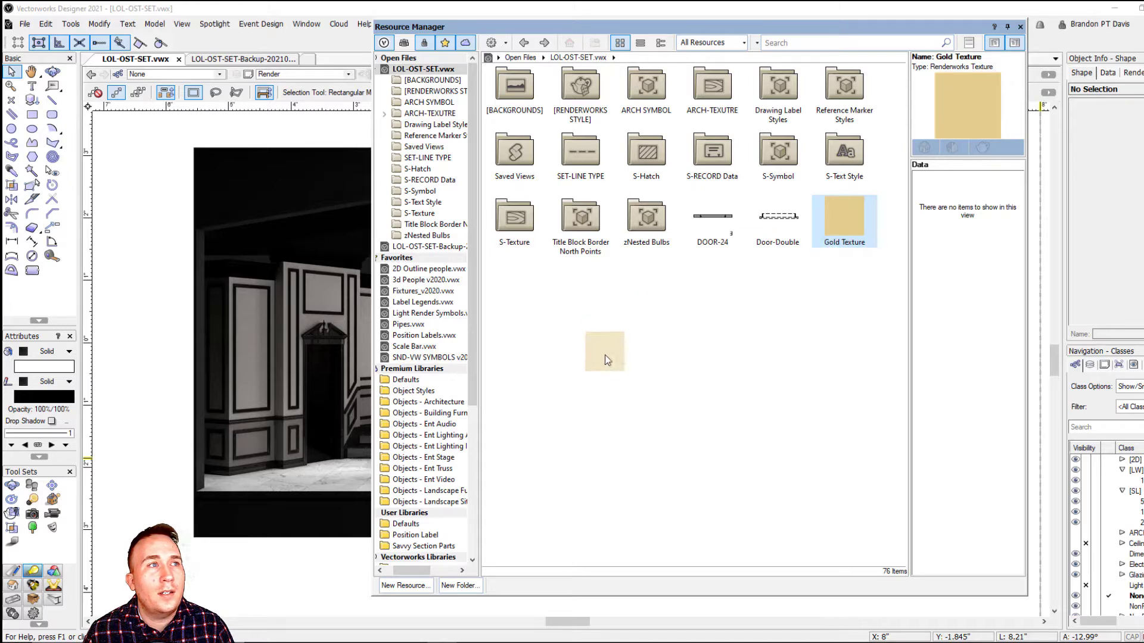
mouse_move(573, 262)
mouse_down()
mouse_move(621, 160)
mouse_move(705, 206)
mouse_move(633, 275)
mouse_move(602, 277)
mouse_move(522, 231)
mouse_up()
drag(835, 281, 680, 208)
click(834, 252)
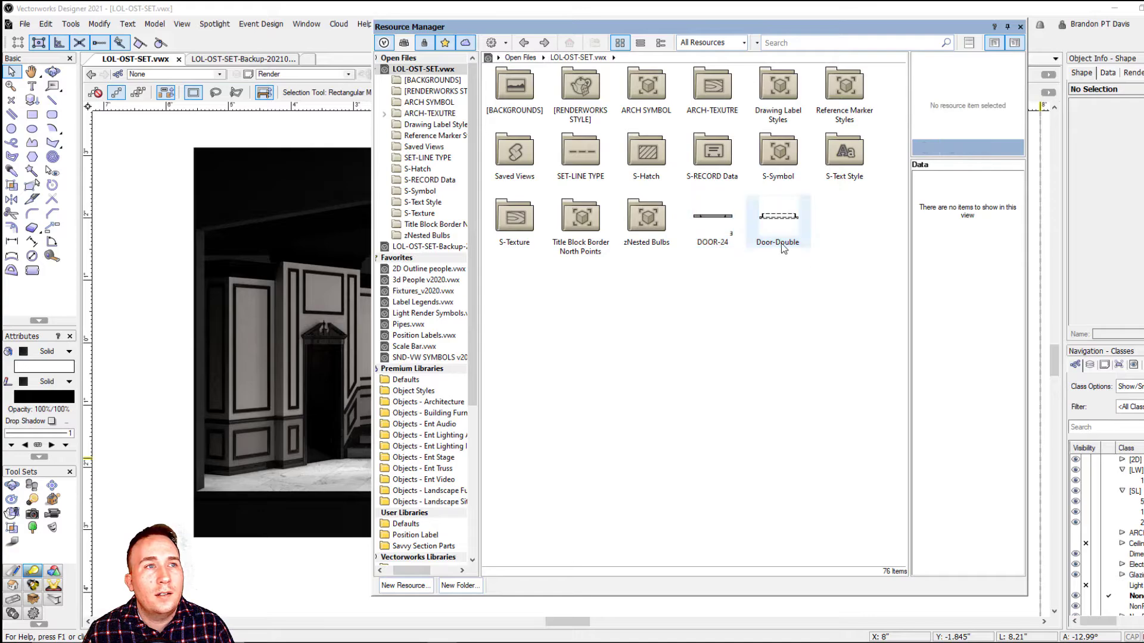
Preview the Door-Double symbol in a Right Isometric view with OpenGL rendering.
click(777, 221)
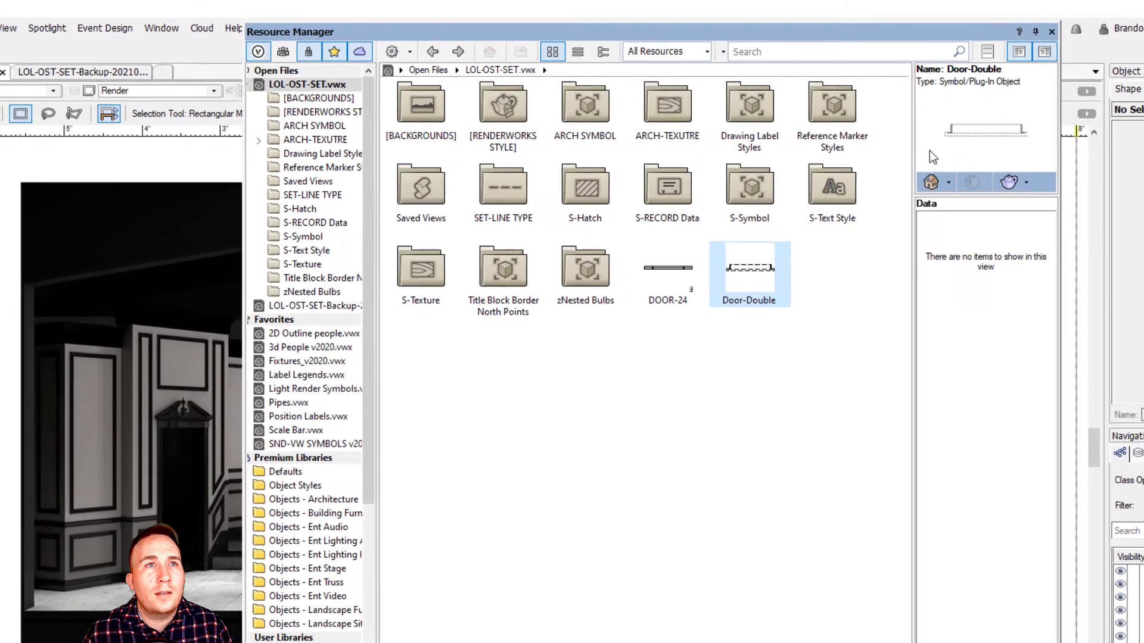
click(1026, 183)
click(947, 183)
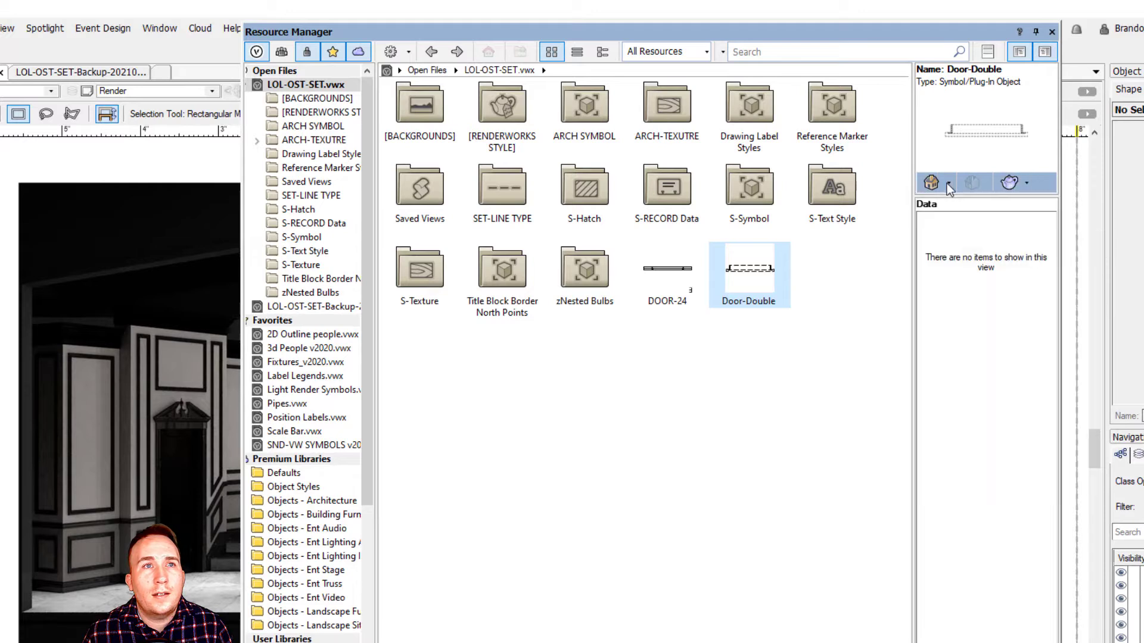
click(947, 184)
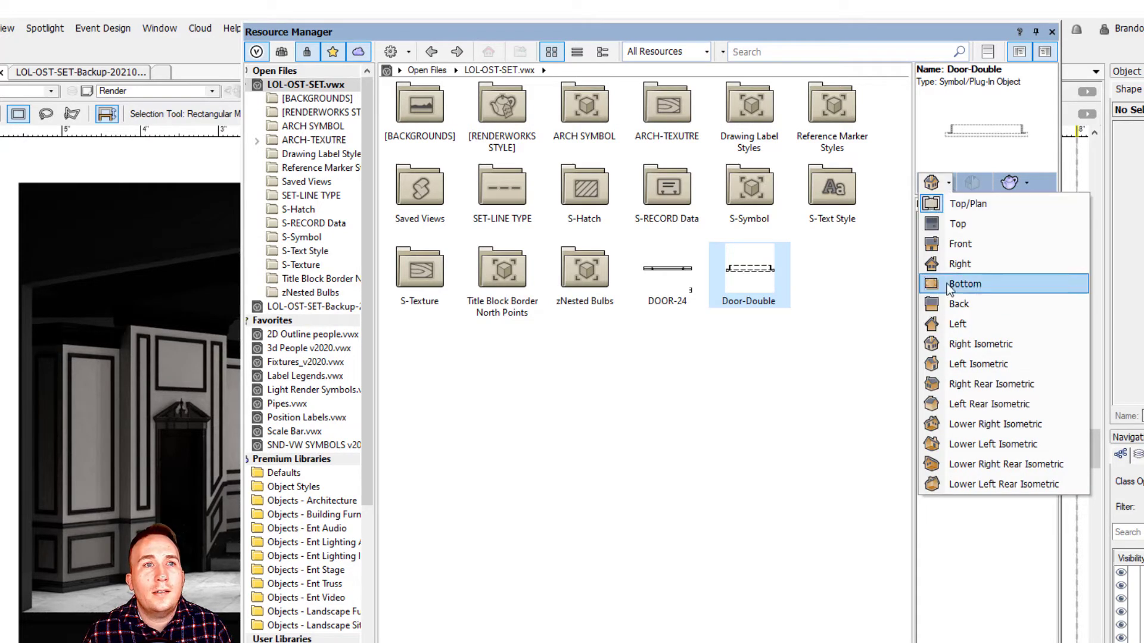
click(960, 346)
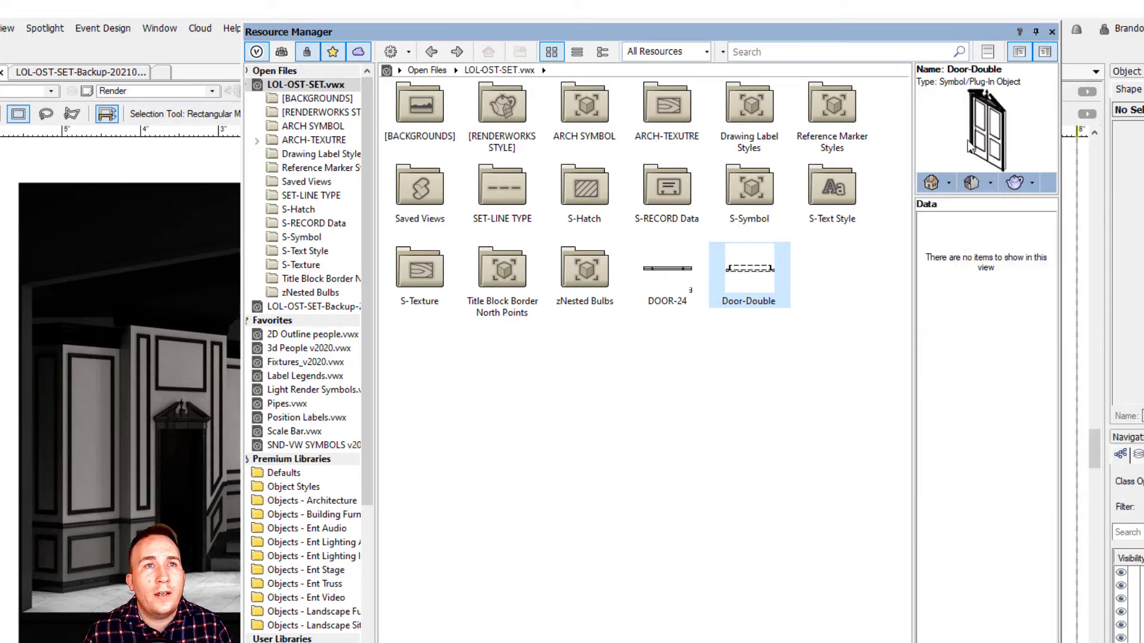
click(1033, 184)
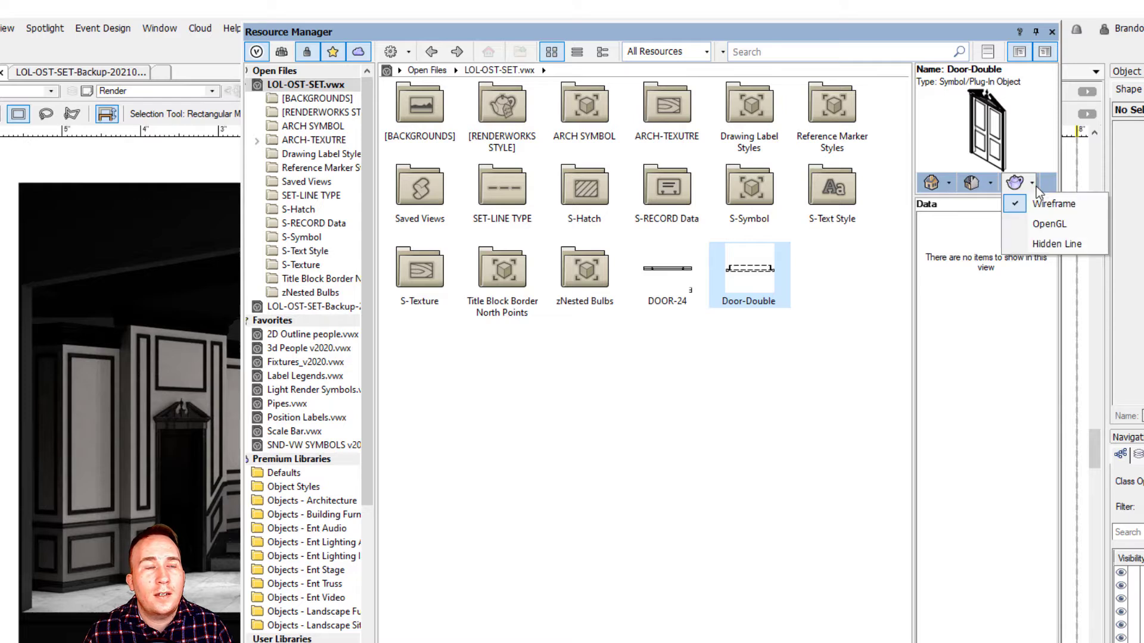
click(1037, 224)
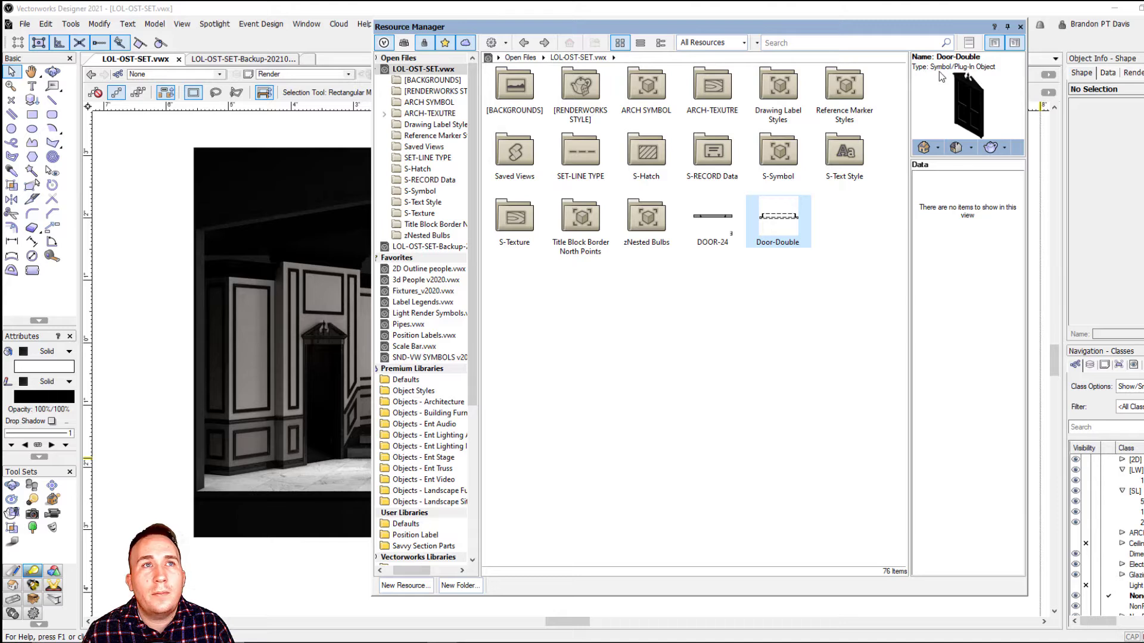
Move the DOOR-24 and Door-Double symbols together into the S-Symbol folder.
click(841, 239)
click(789, 227)
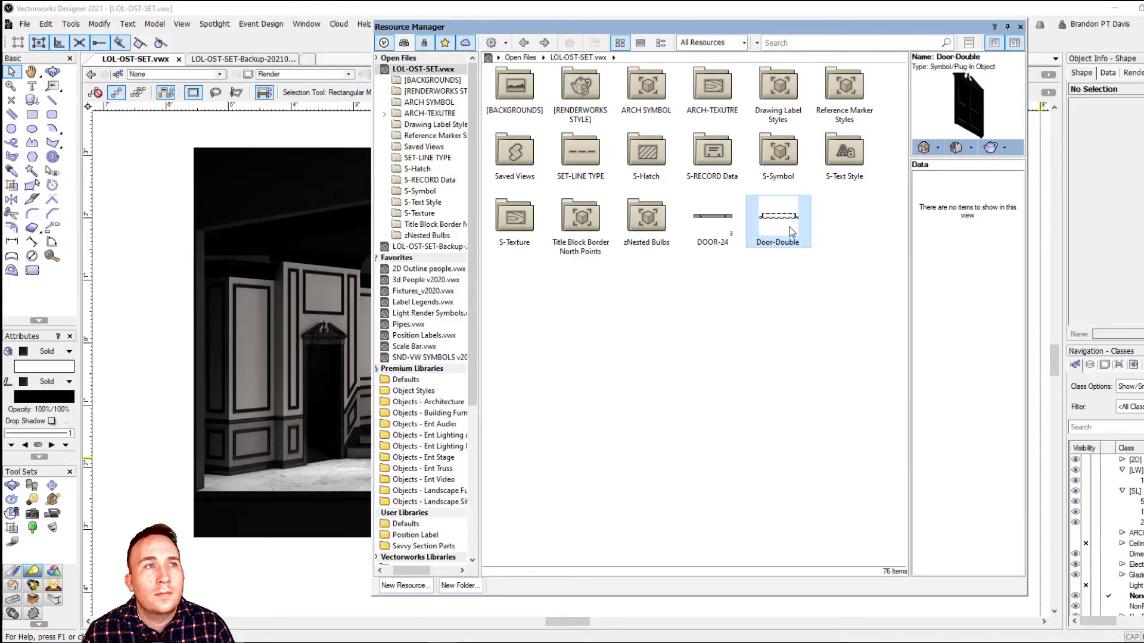
mouse_move(789, 227)
mouse_down()
mouse_move(714, 234)
mouse_move(687, 162)
mouse_move(797, 222)
mouse_up()
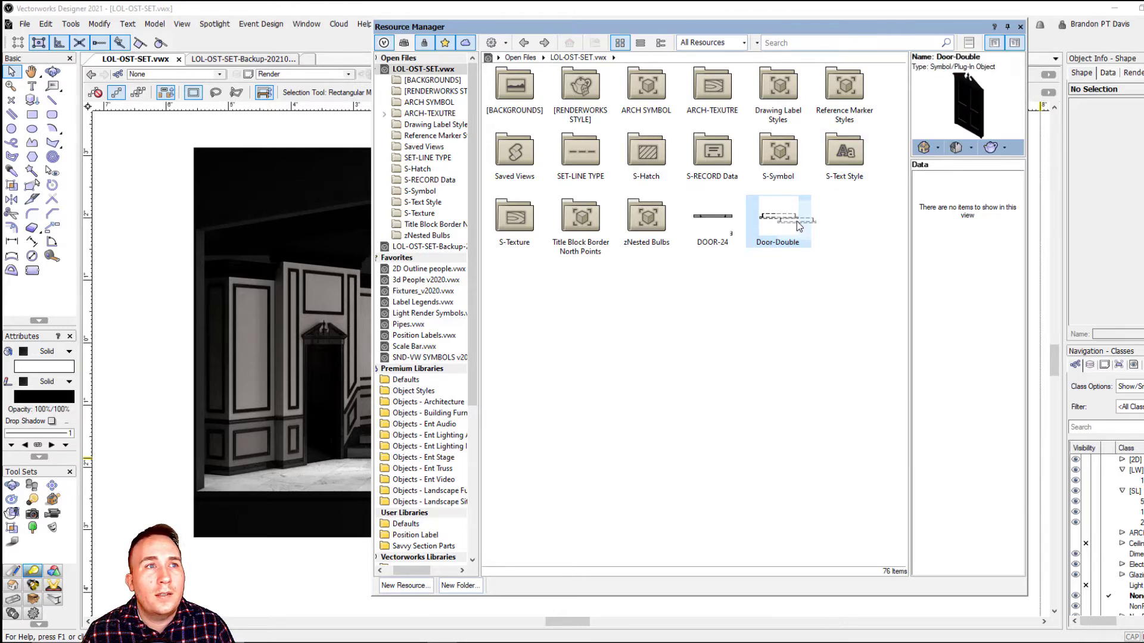
drag(850, 277, 693, 195)
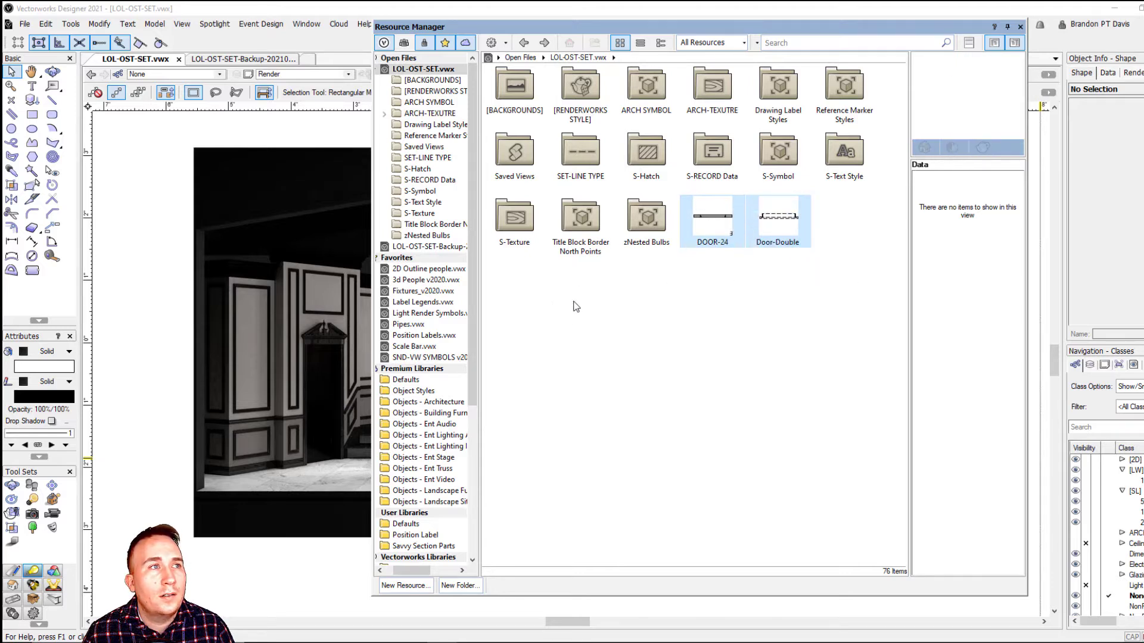
drag(709, 209, 779, 163)
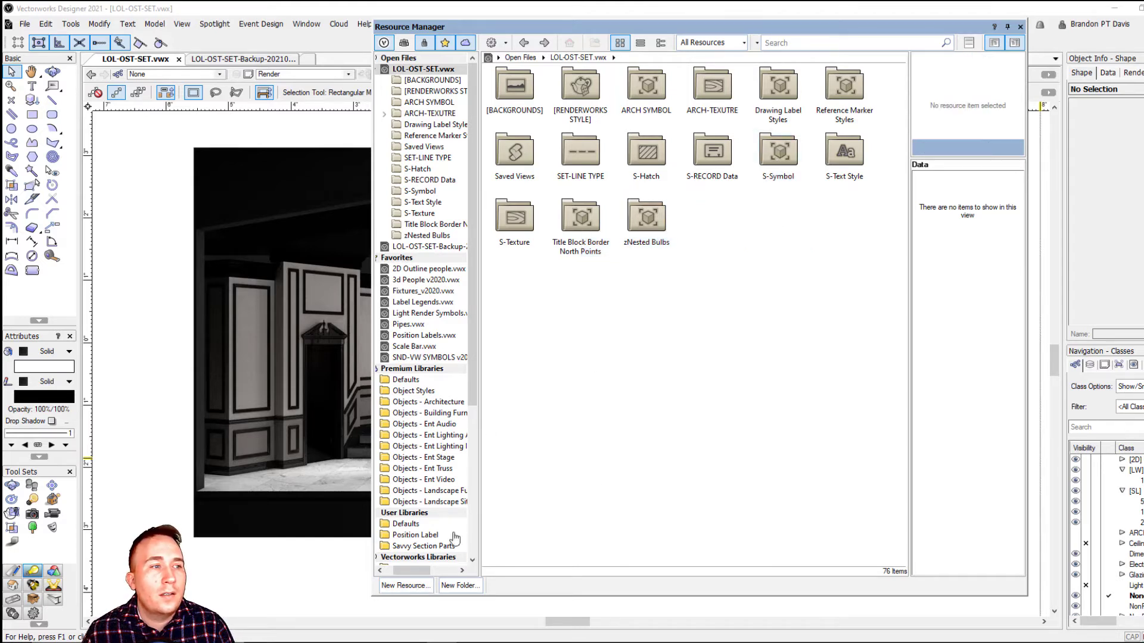
Create a new Renderworks Texture resource and name it Wall-Black.
click(419, 587)
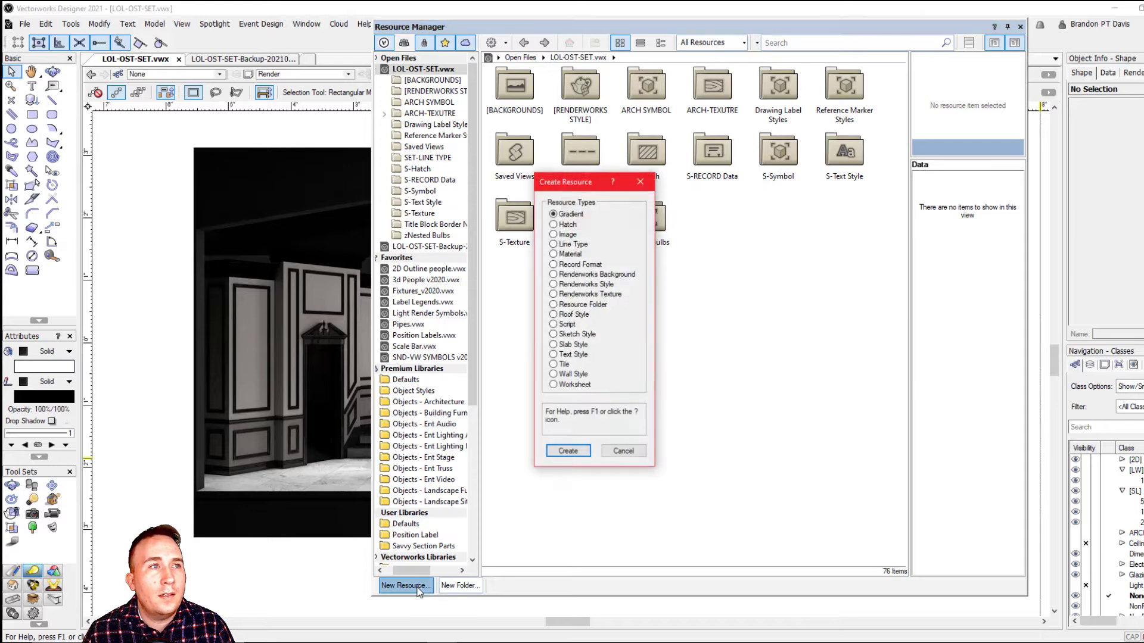
drag(563, 182, 790, 176)
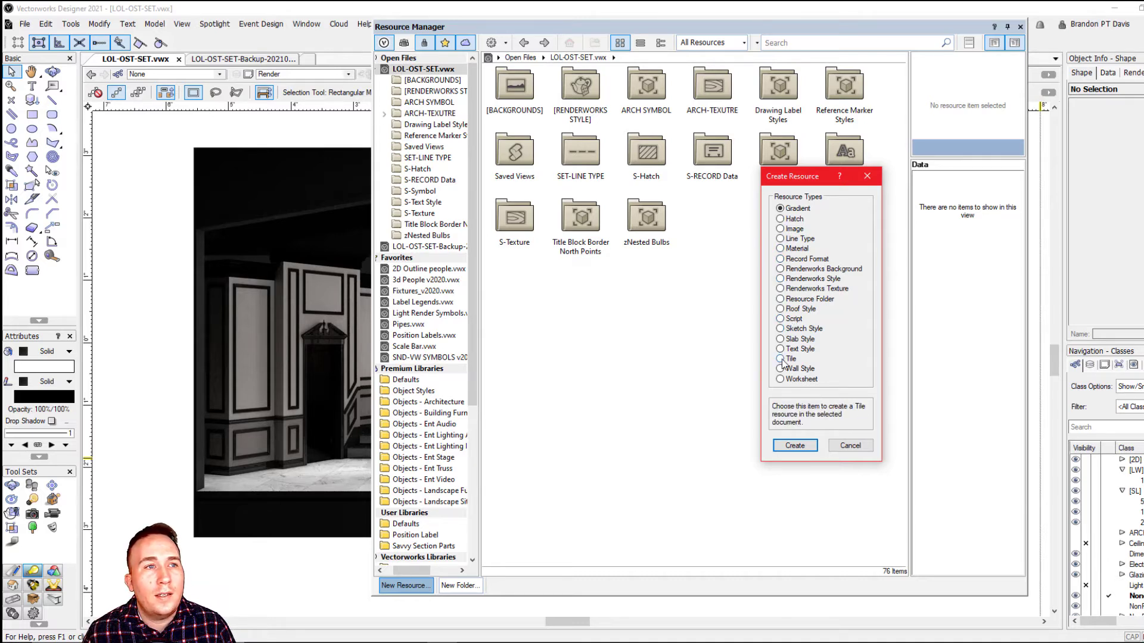
click(784, 289)
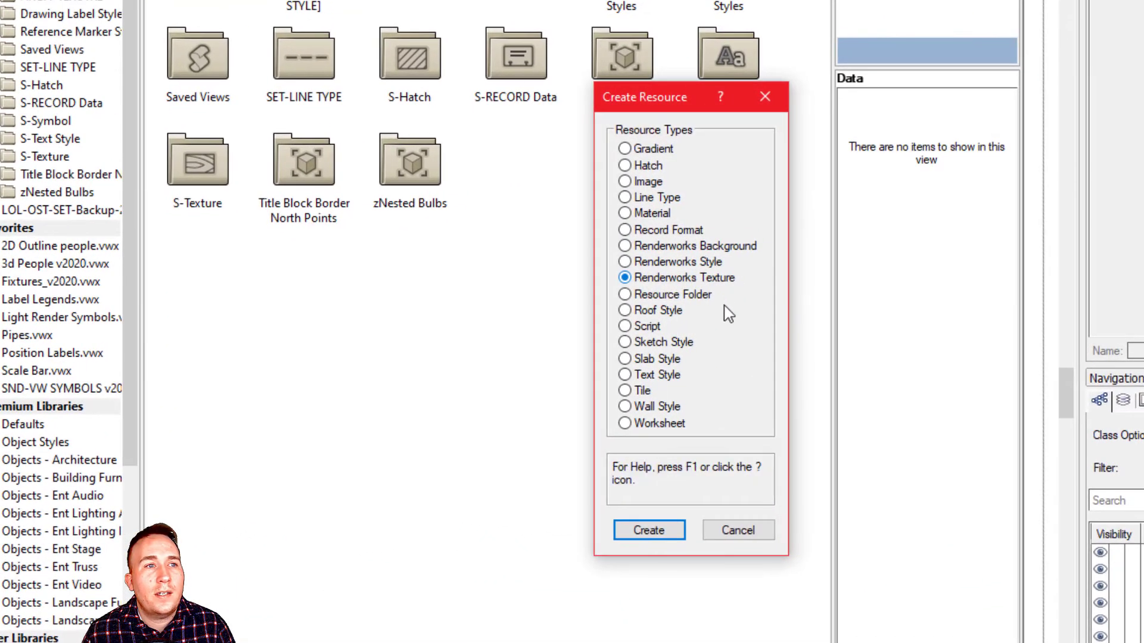
click(633, 525)
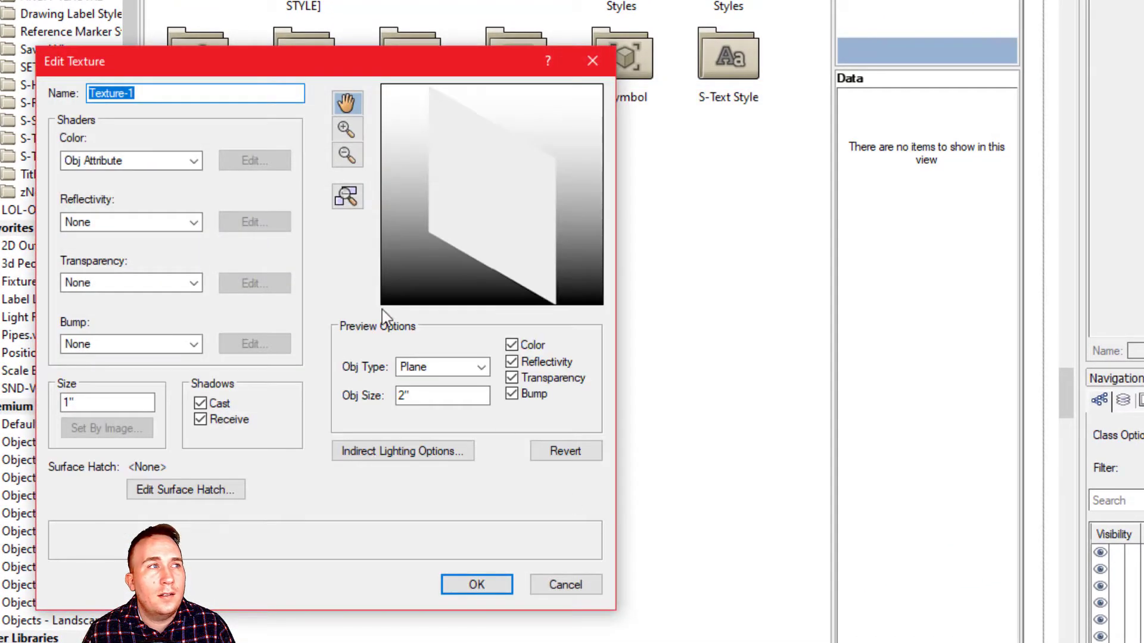
drag(166, 72, 424, 67)
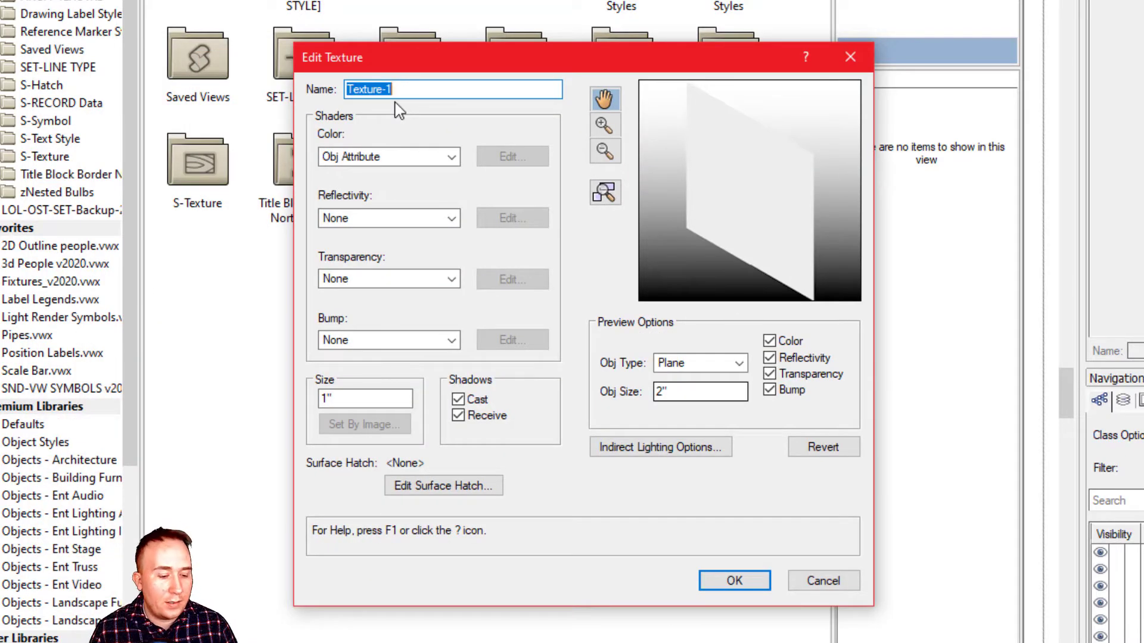
text(Wall-Black)
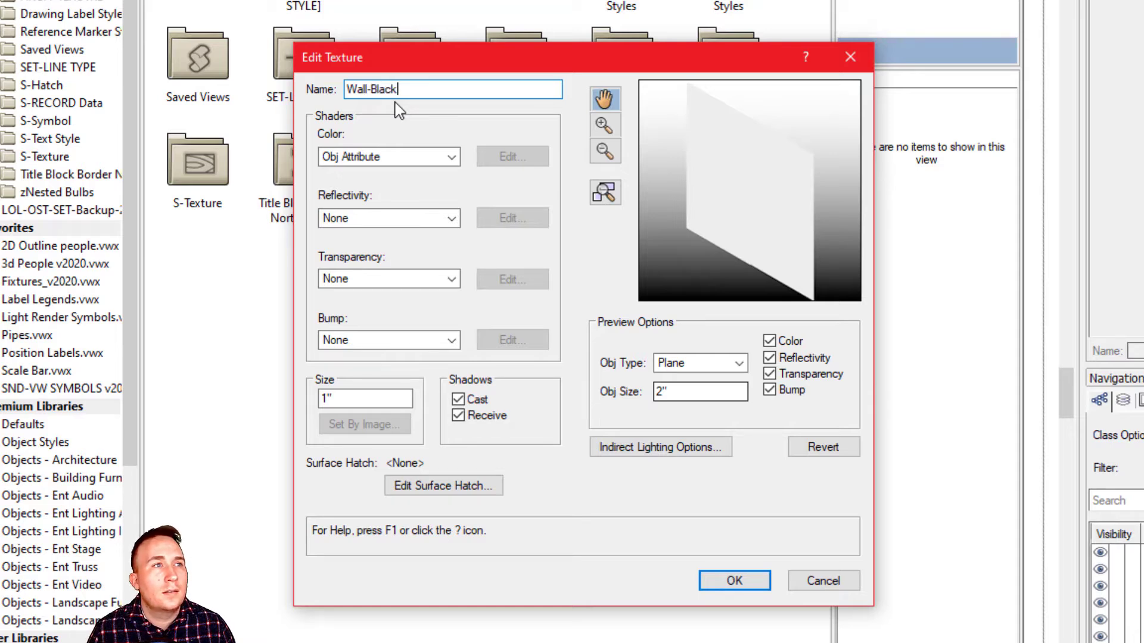
Set the Wall-Black texture's color shader to Color and choose black at 100% brightness.
click(398, 158)
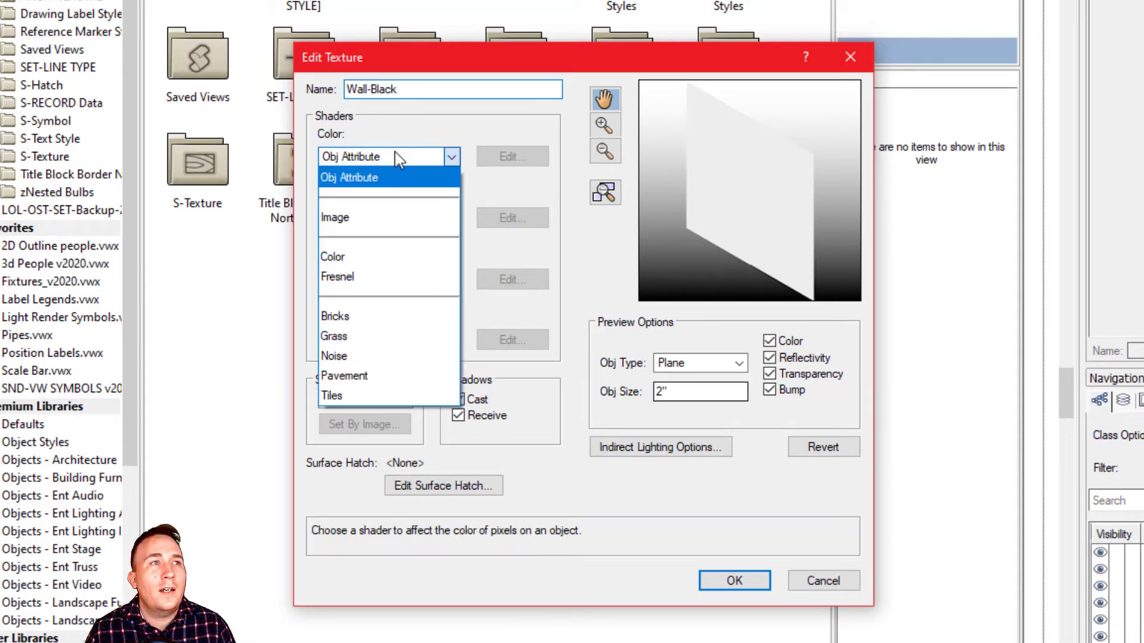
click(398, 157)
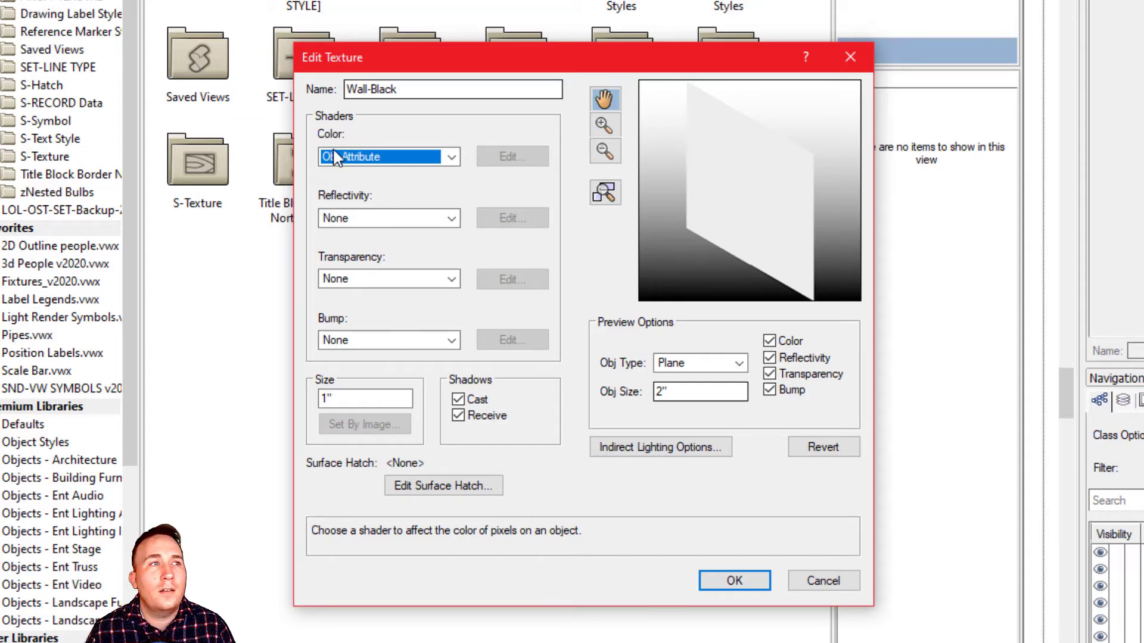
click(370, 161)
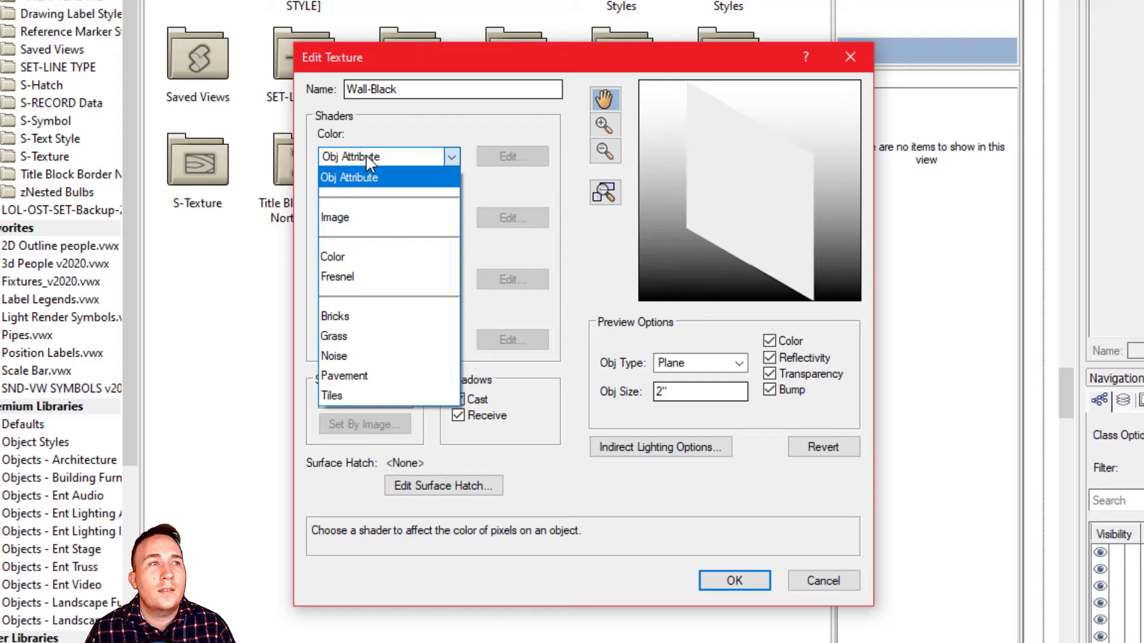
click(363, 256)
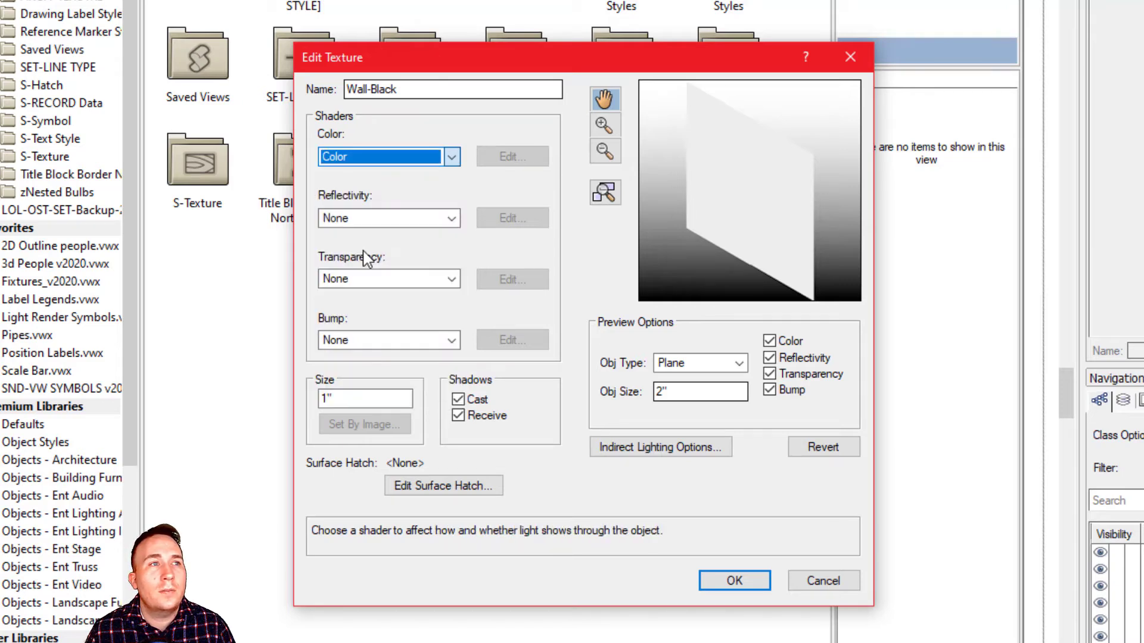
click(507, 156)
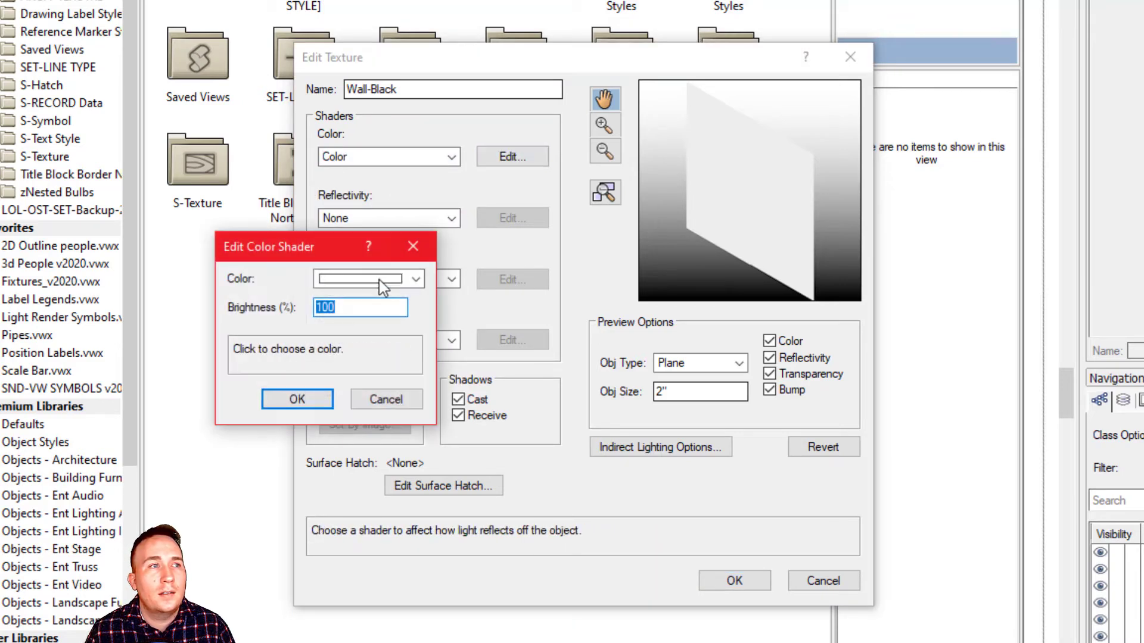
click(381, 280)
click(501, 346)
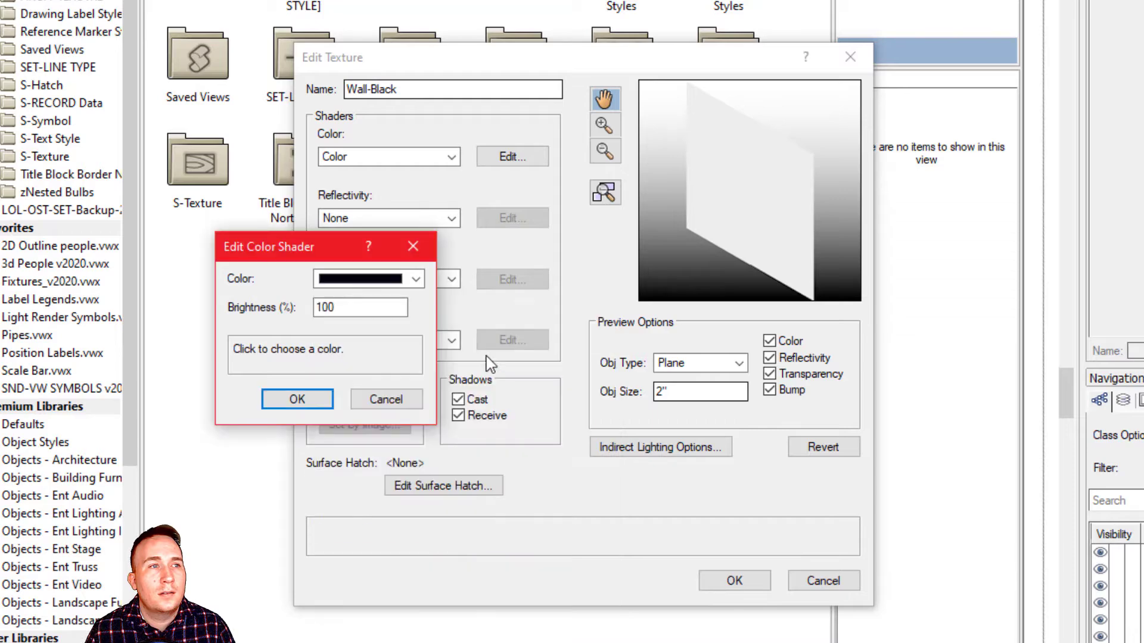
click(297, 399)
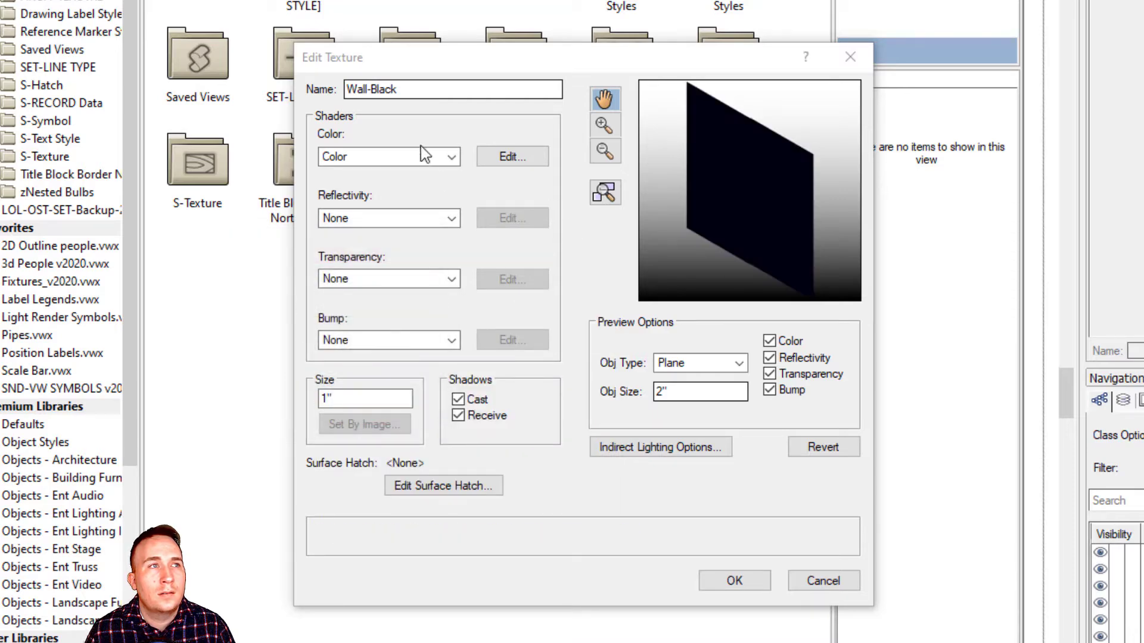
Save the Wall-Black texture and move it into the S-Texture folder.
click(744, 583)
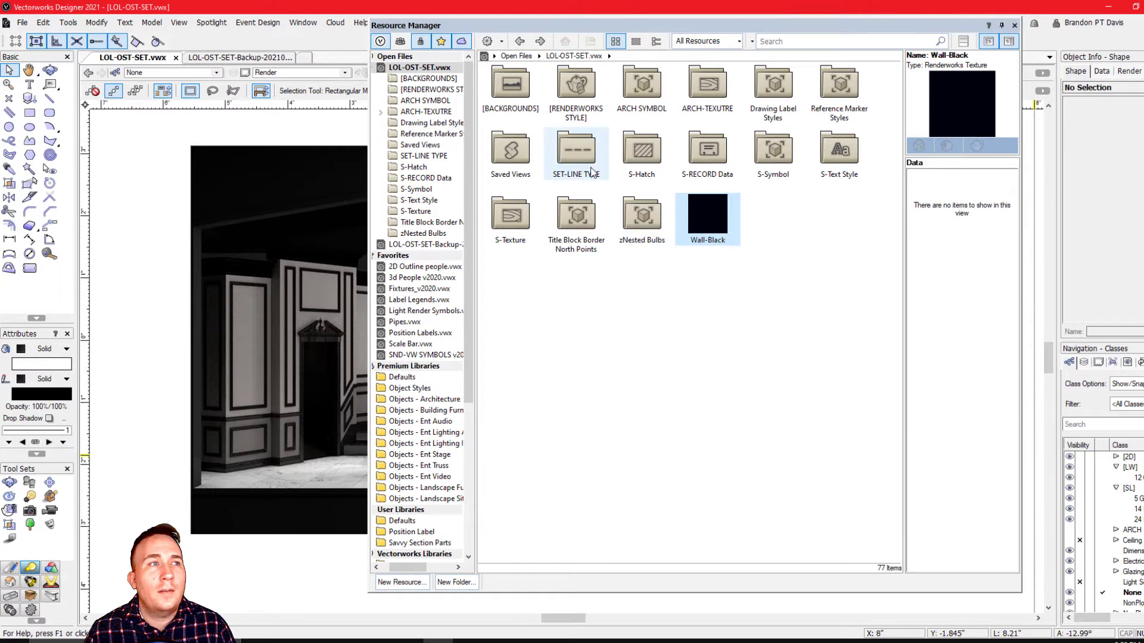
drag(708, 216, 764, 230)
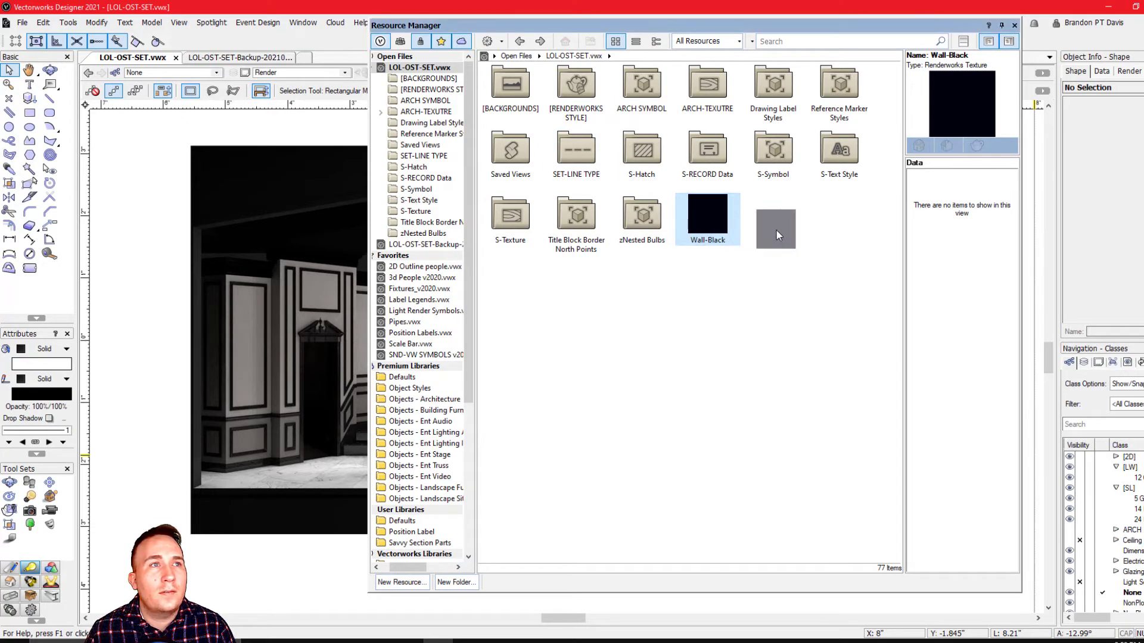
drag(647, 245, 515, 224)
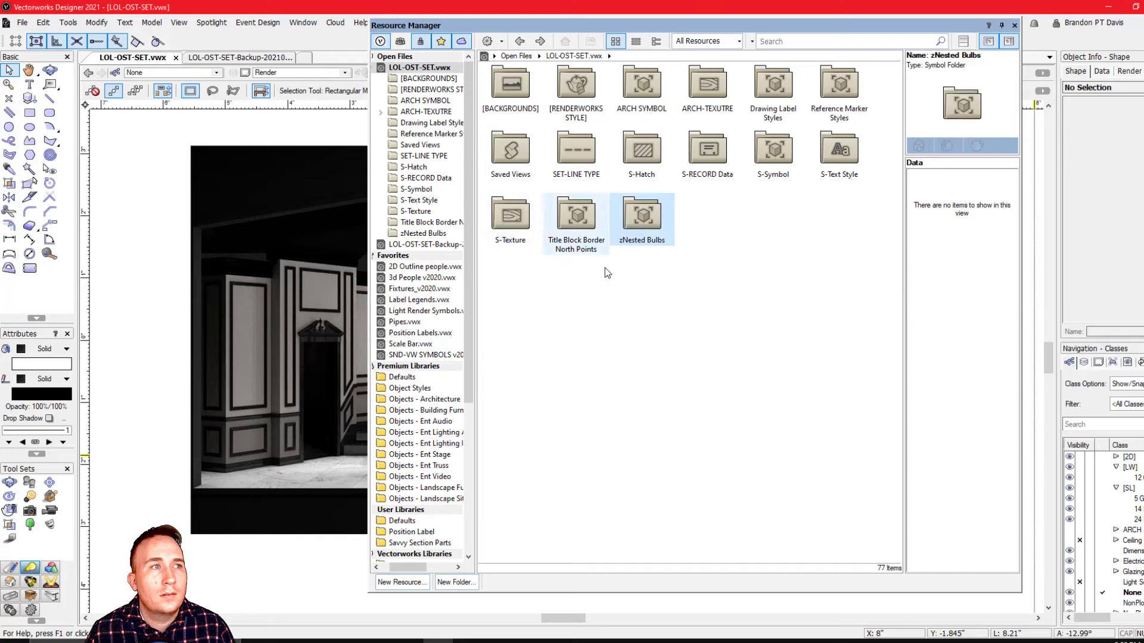
Create a new Renderworks Texture folder named Texture-2 in LOL-OST-SET.vwx.
click(471, 582)
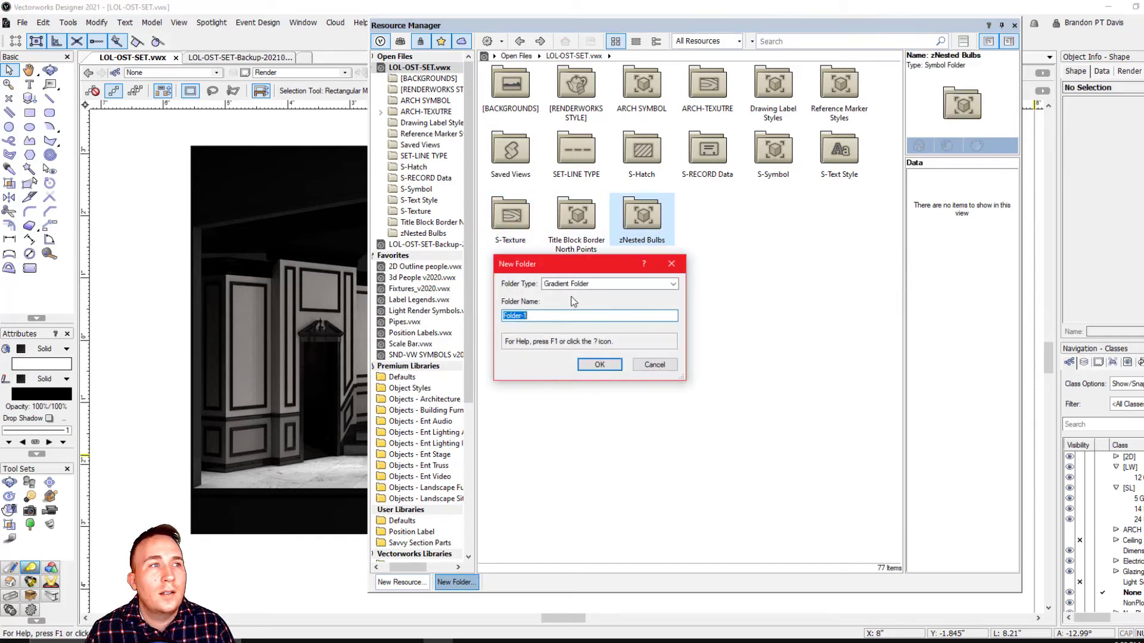
click(580, 285)
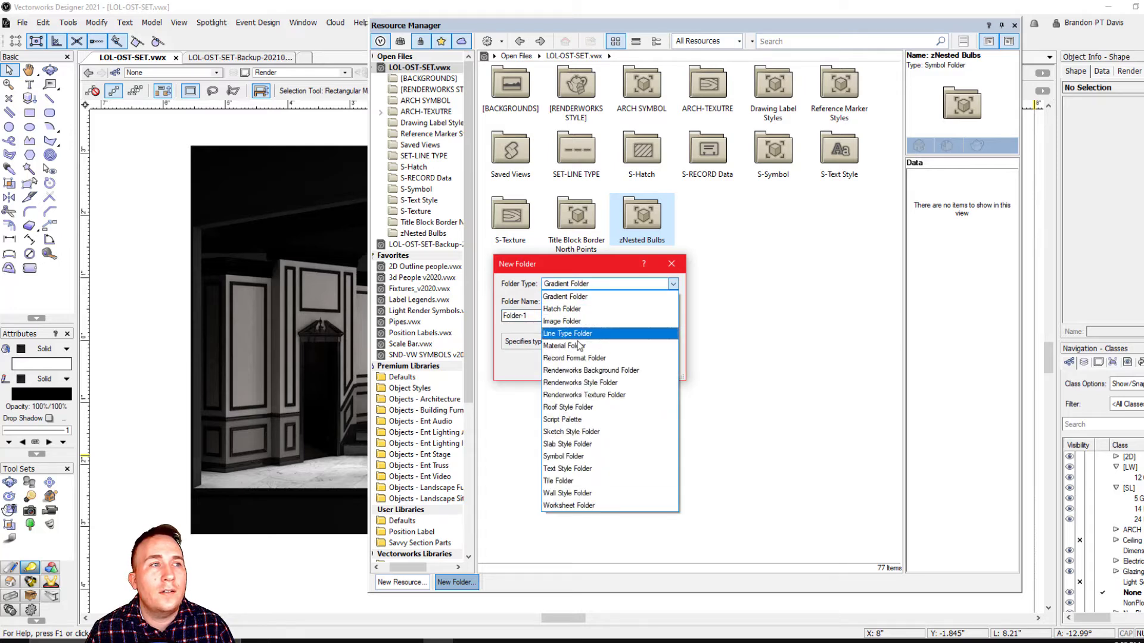
click(576, 397)
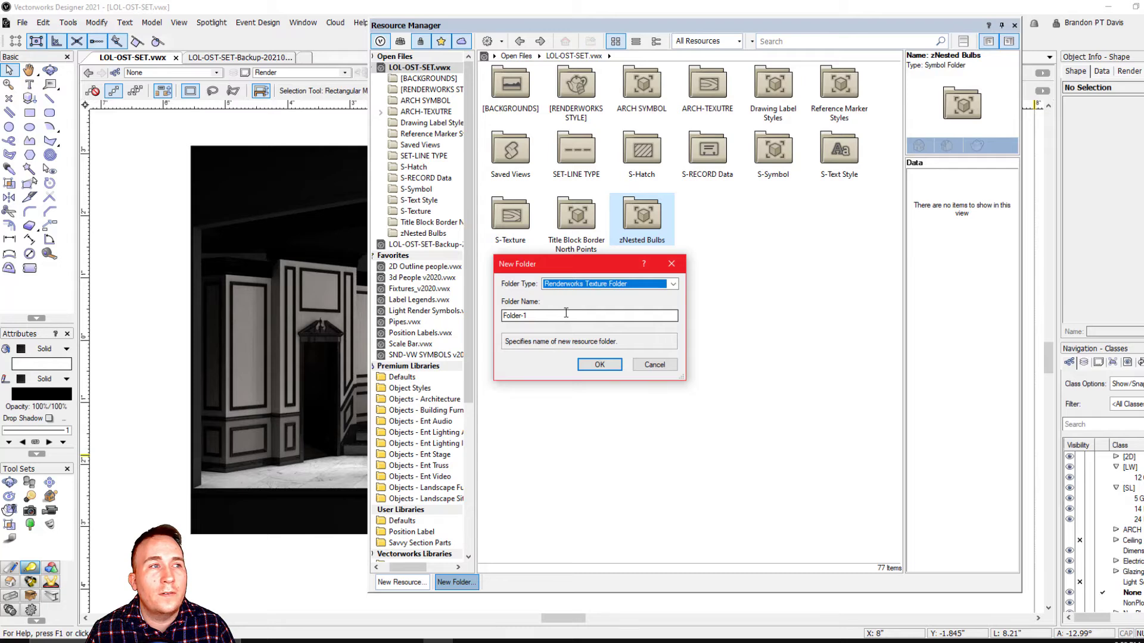
key(Tab)
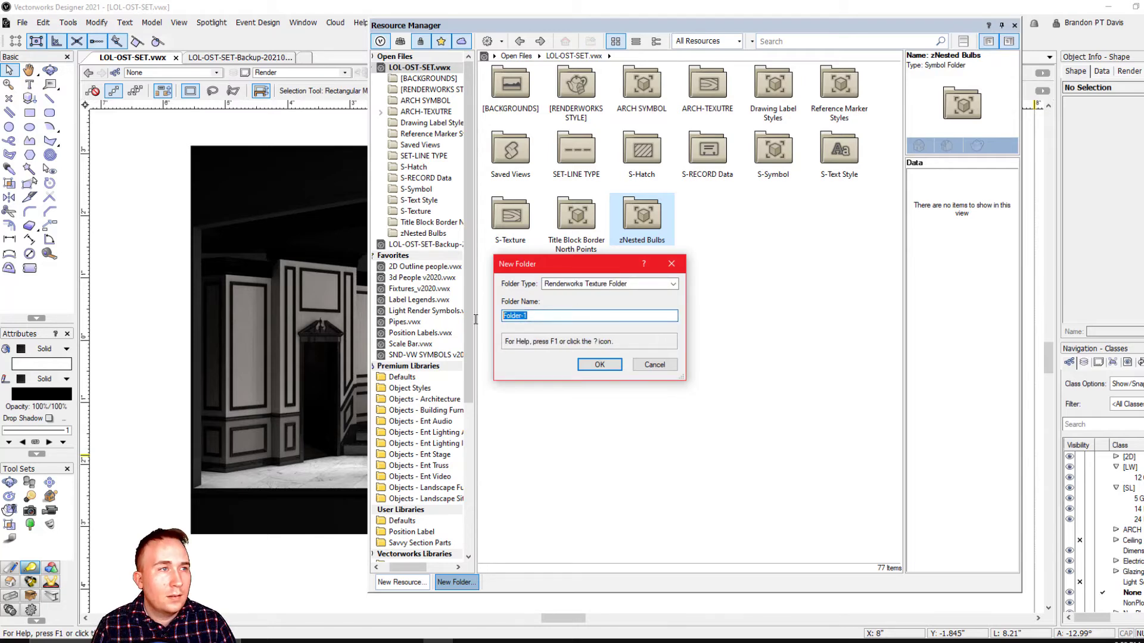
text(R)
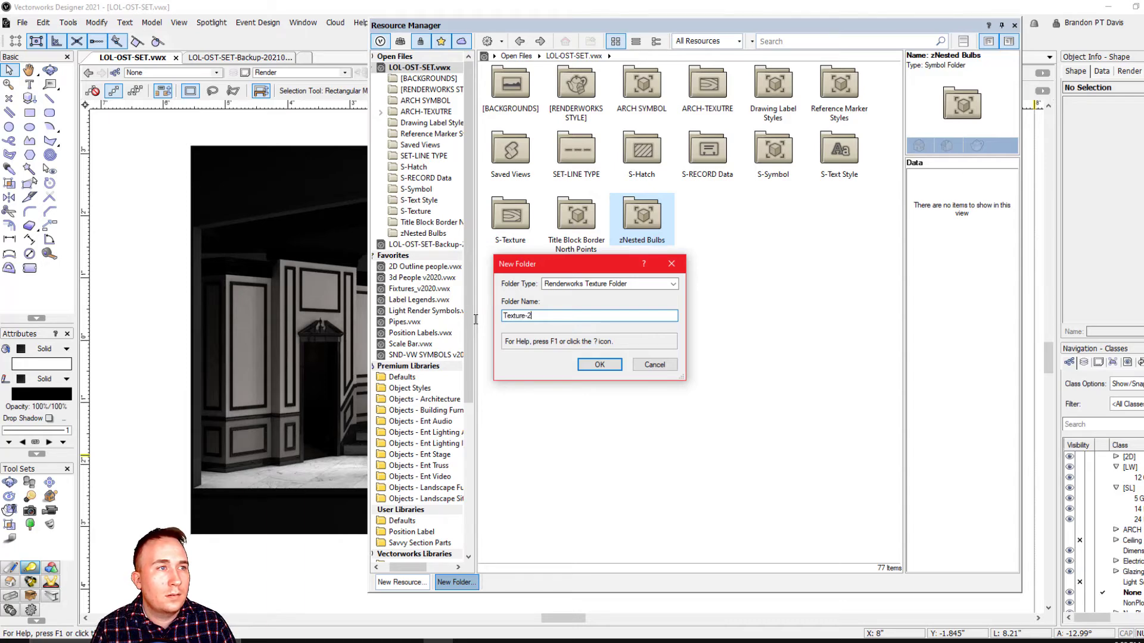
click(599, 365)
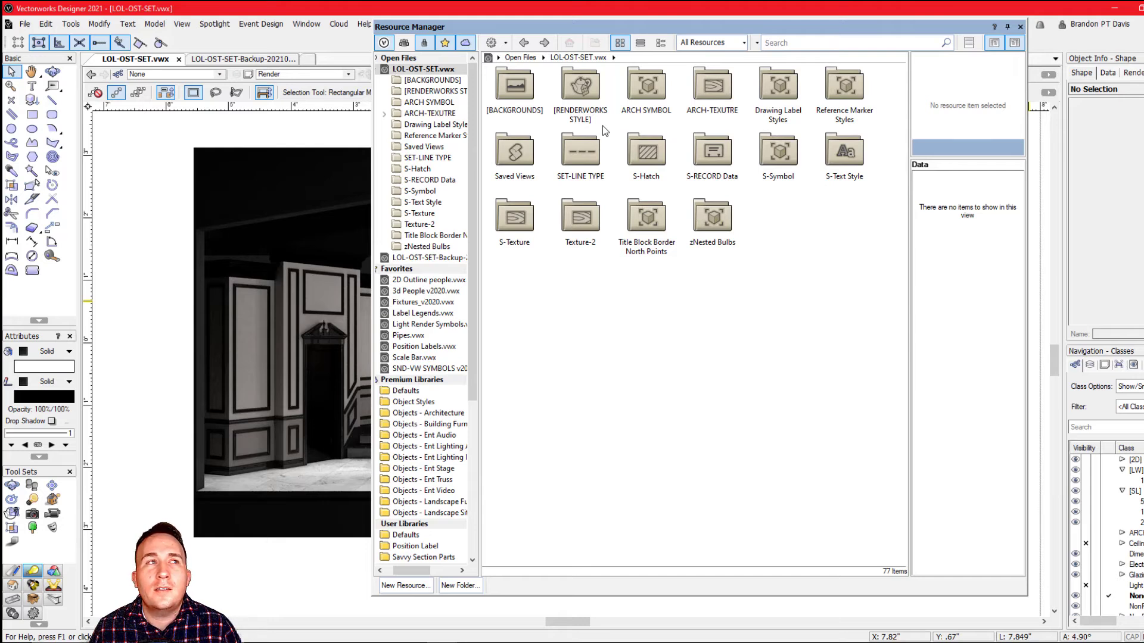
Search all resource libraries for Glass and look through the results.
click(781, 42)
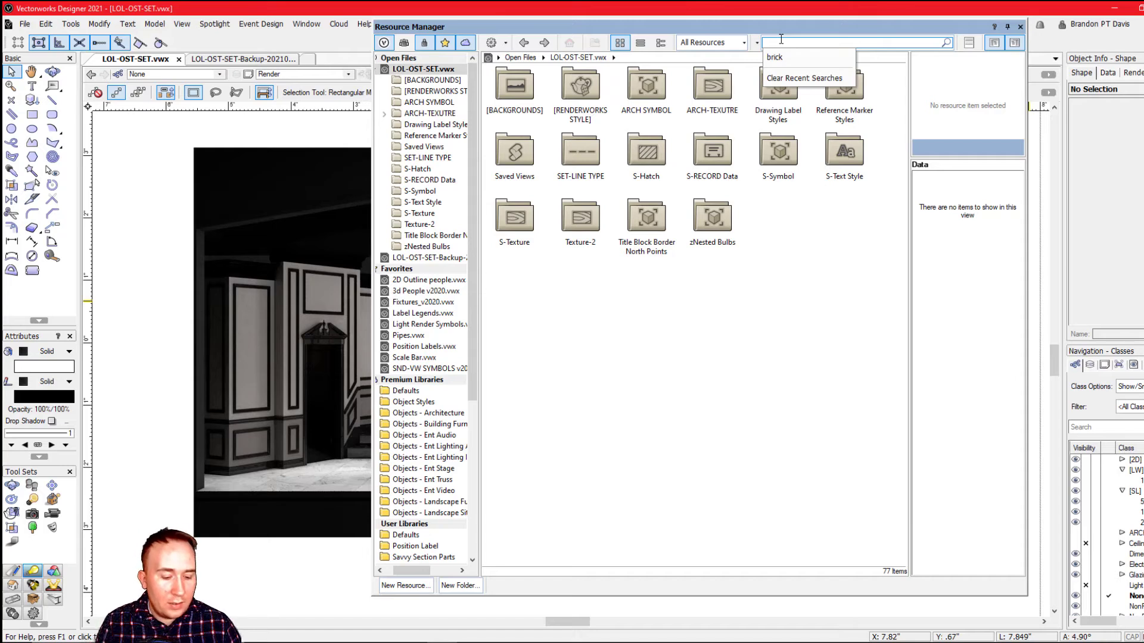
text(Glass)
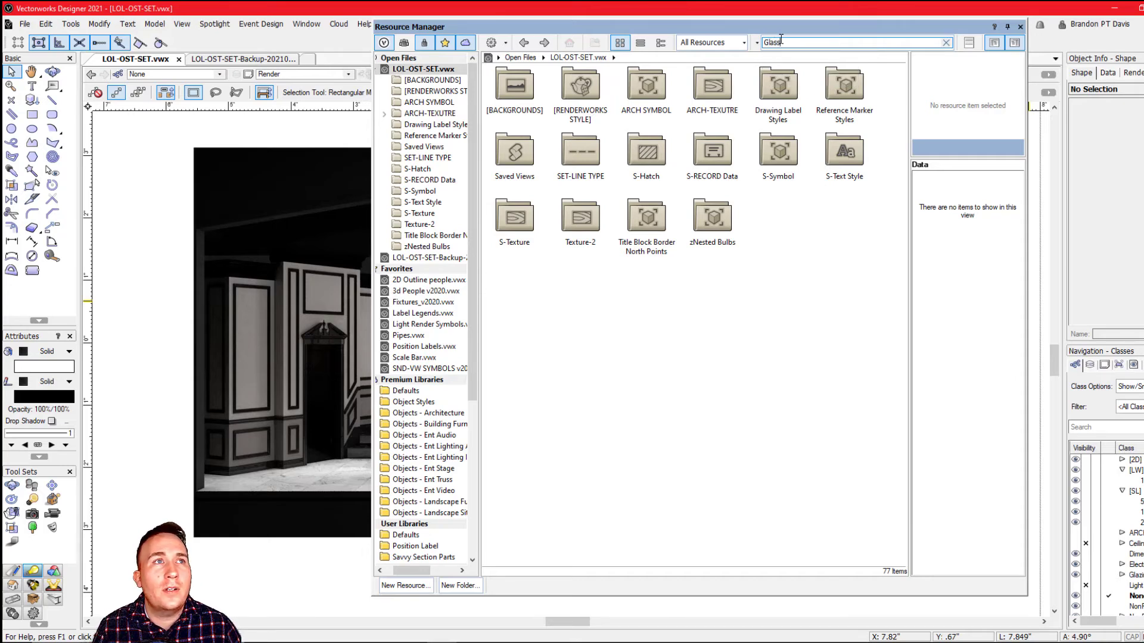
key(Return)
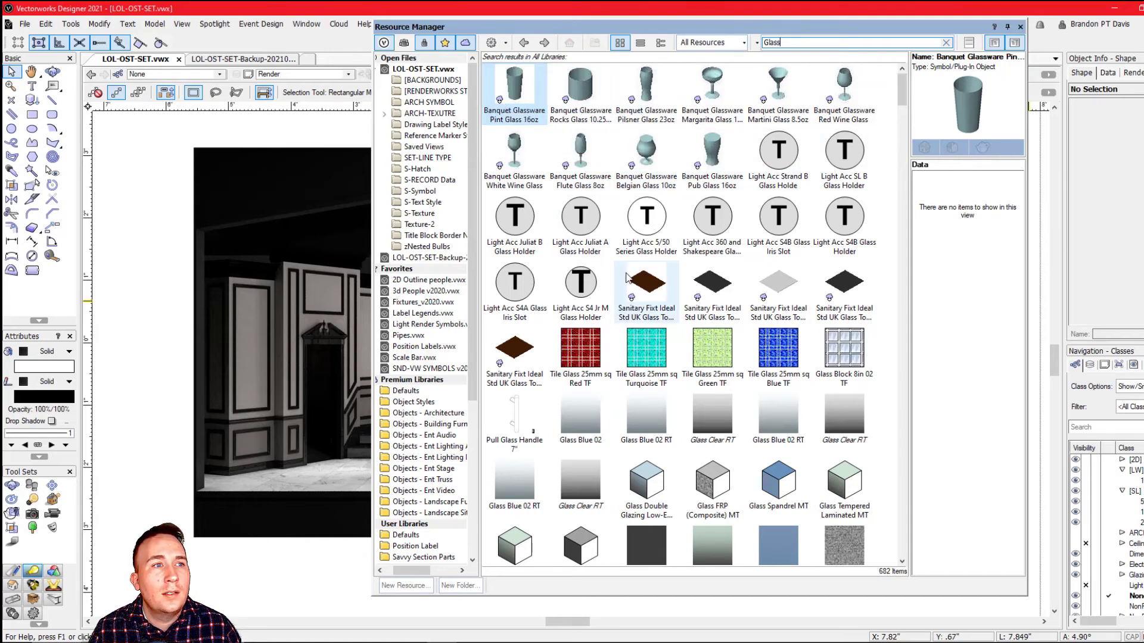
scroll(626, 277, down, 2)
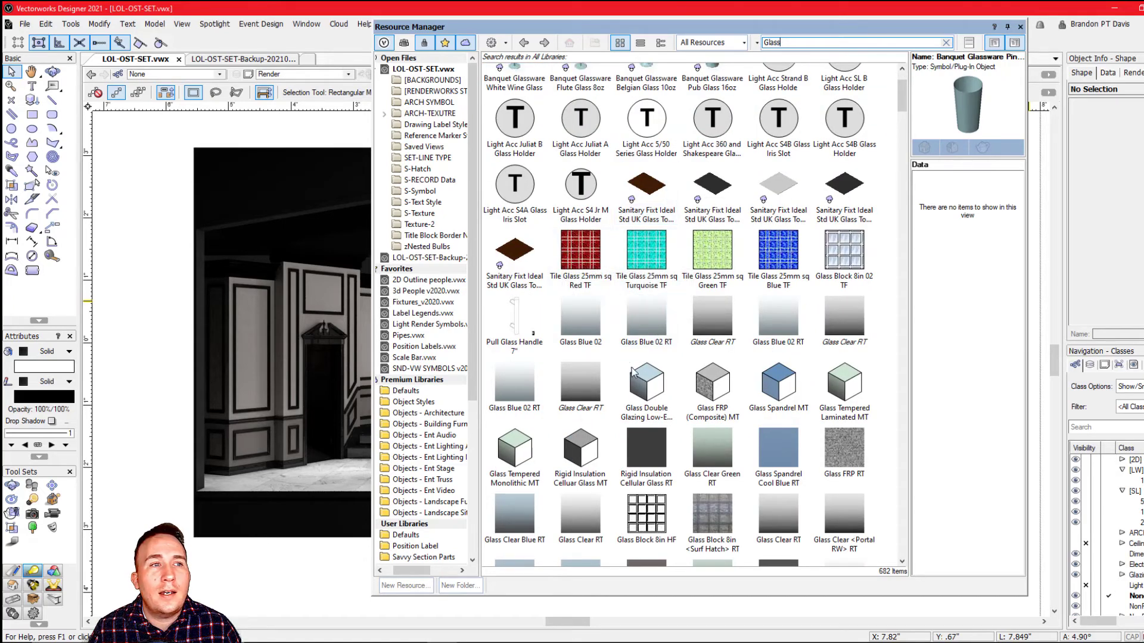
scroll(633, 373, down, 15)
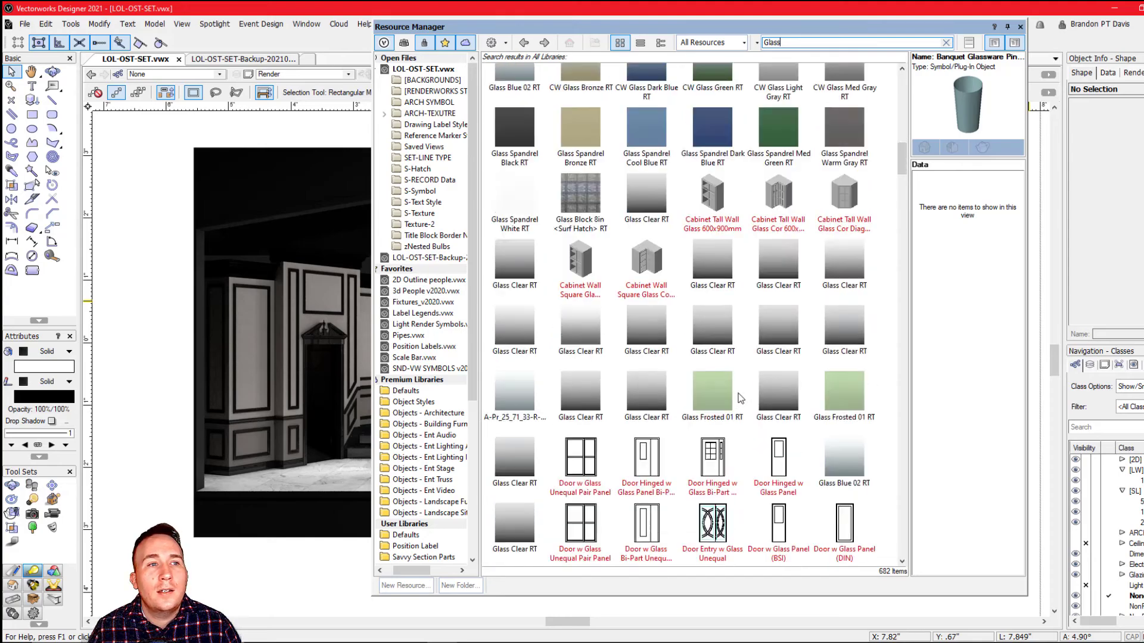
scroll(740, 397, down, 15)
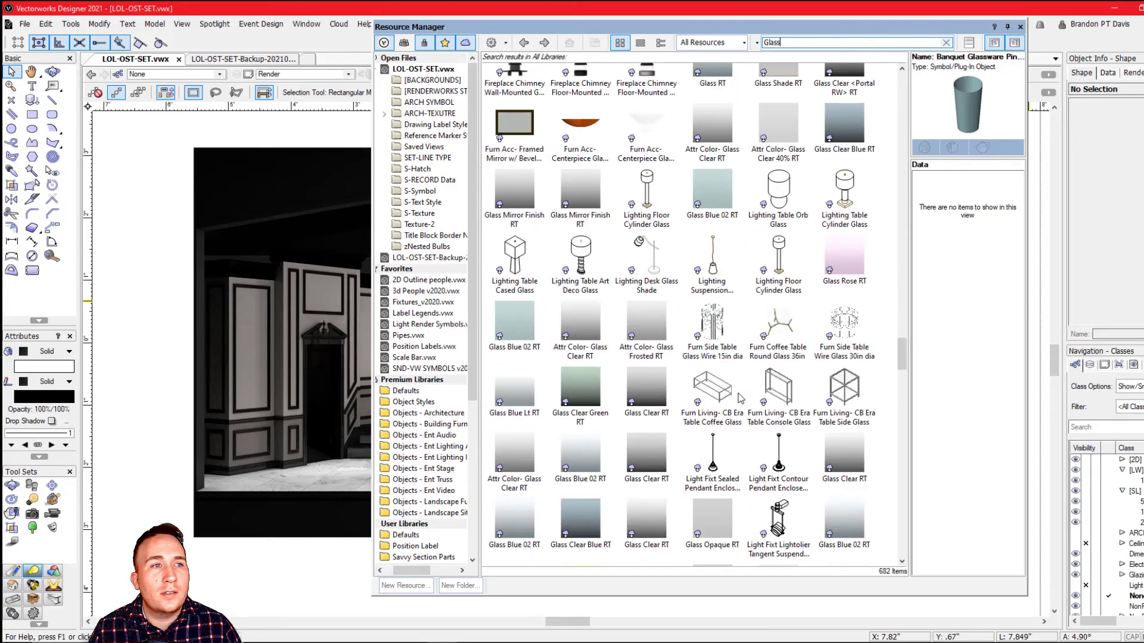
scroll(740, 398, up, 20)
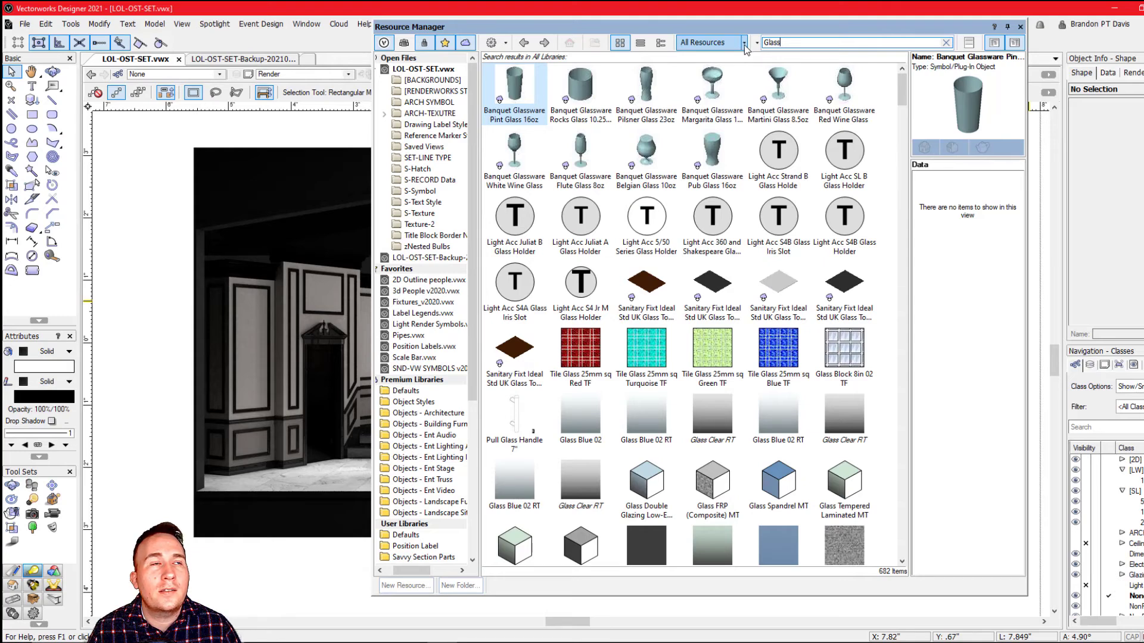
Limit the Glass search to Renderworks Textures and import the Glass Blue 02 RT texture into LOL-OST-SET.vwx.
click(744, 42)
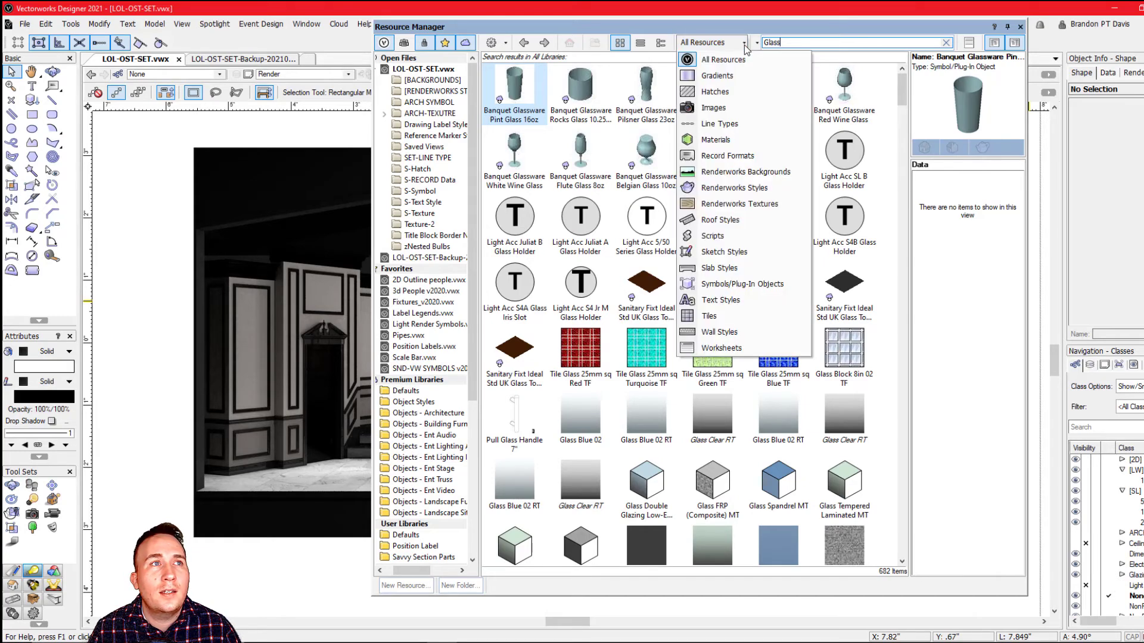
click(734, 203)
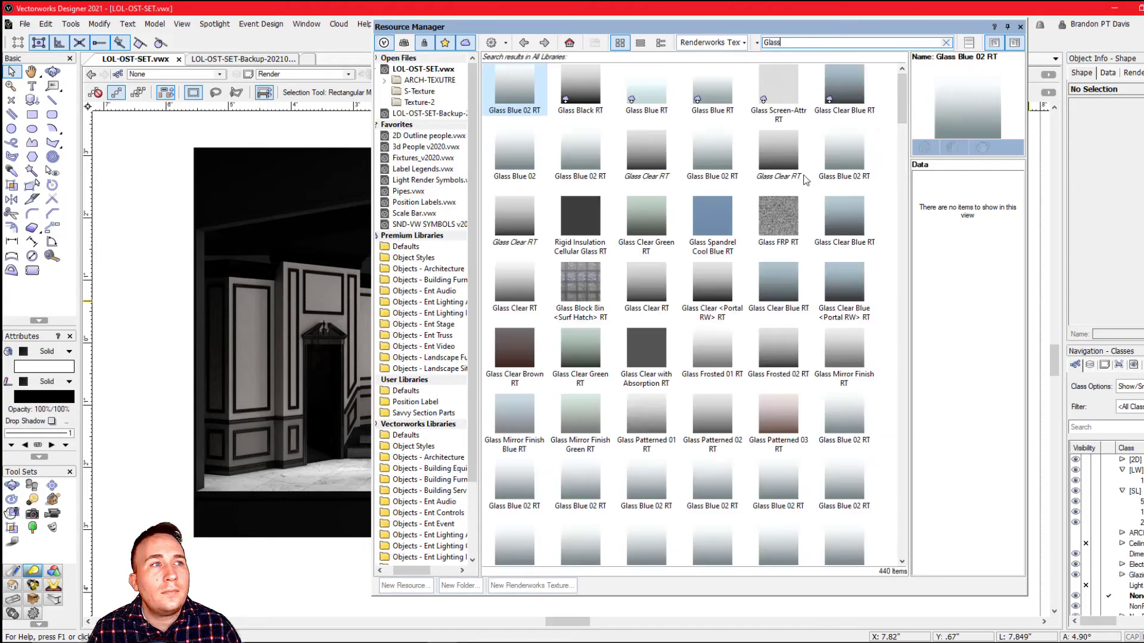
drag(904, 108, 886, 308)
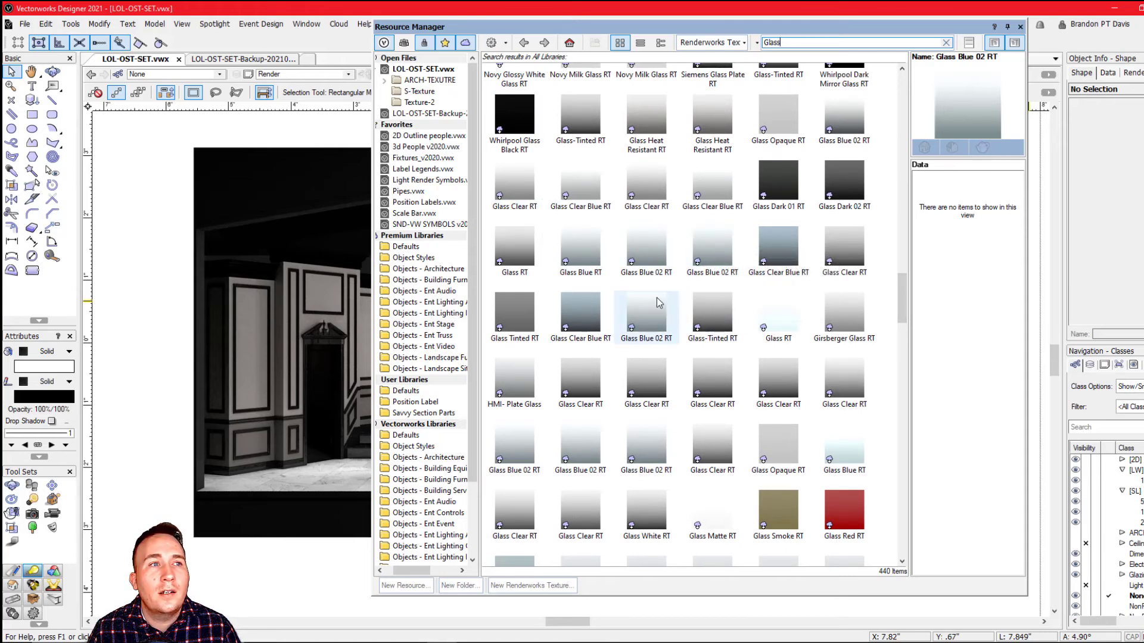
click(703, 245)
drag(438, 82, 435, 70)
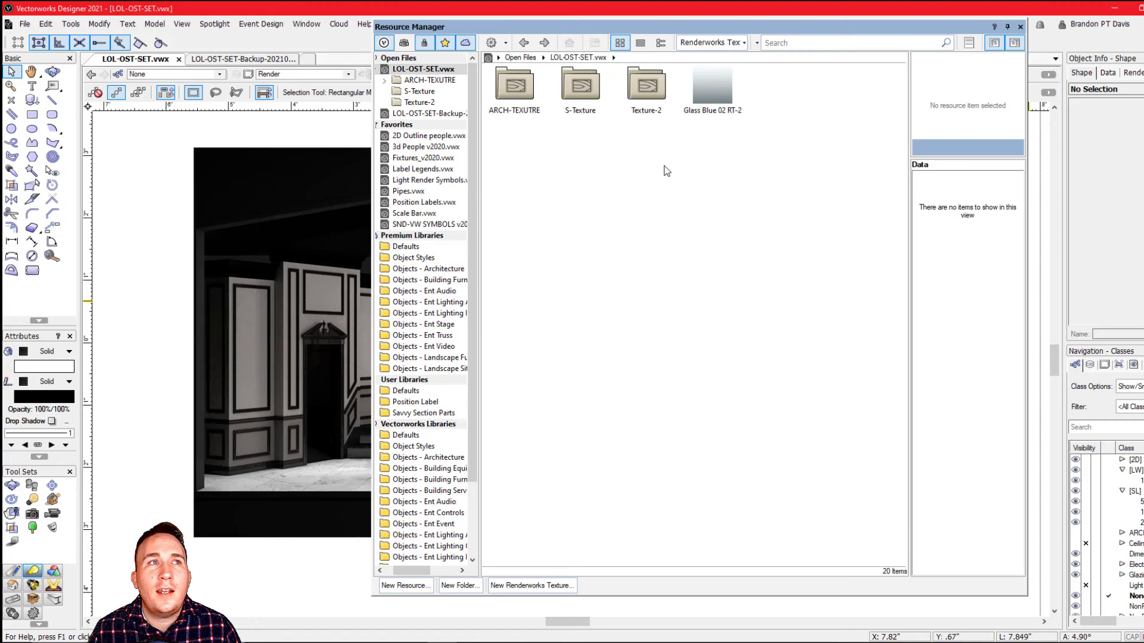
Edit the imported Glass Blue 02 RT-2 texture to give it a green tint and save the change.
right_click(711, 92)
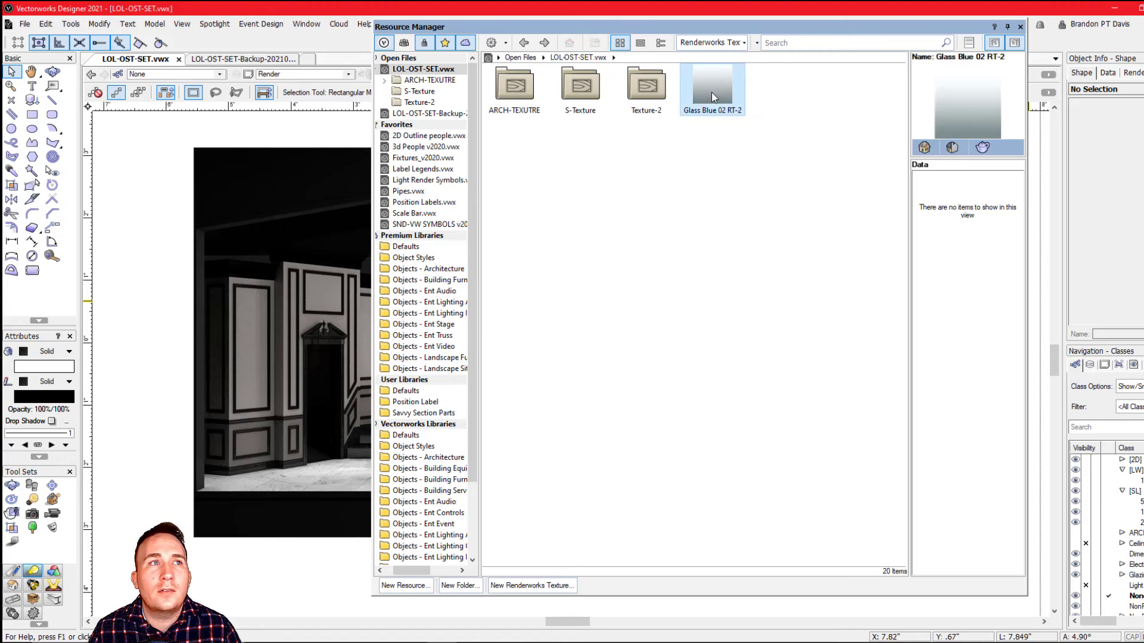
click(736, 208)
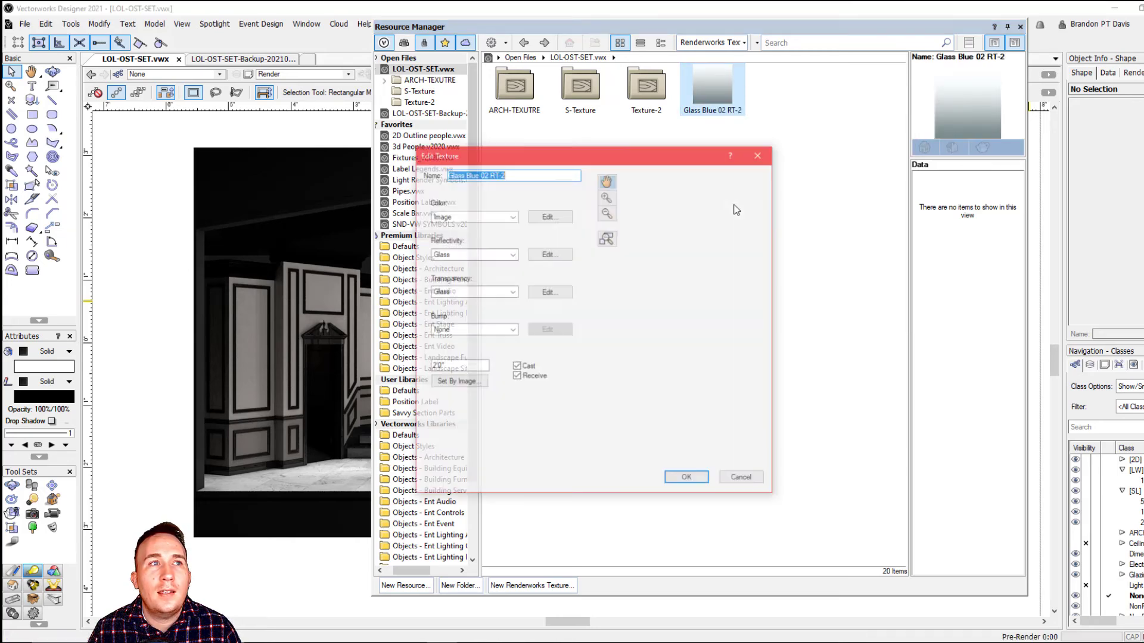
drag(493, 160, 701, 172)
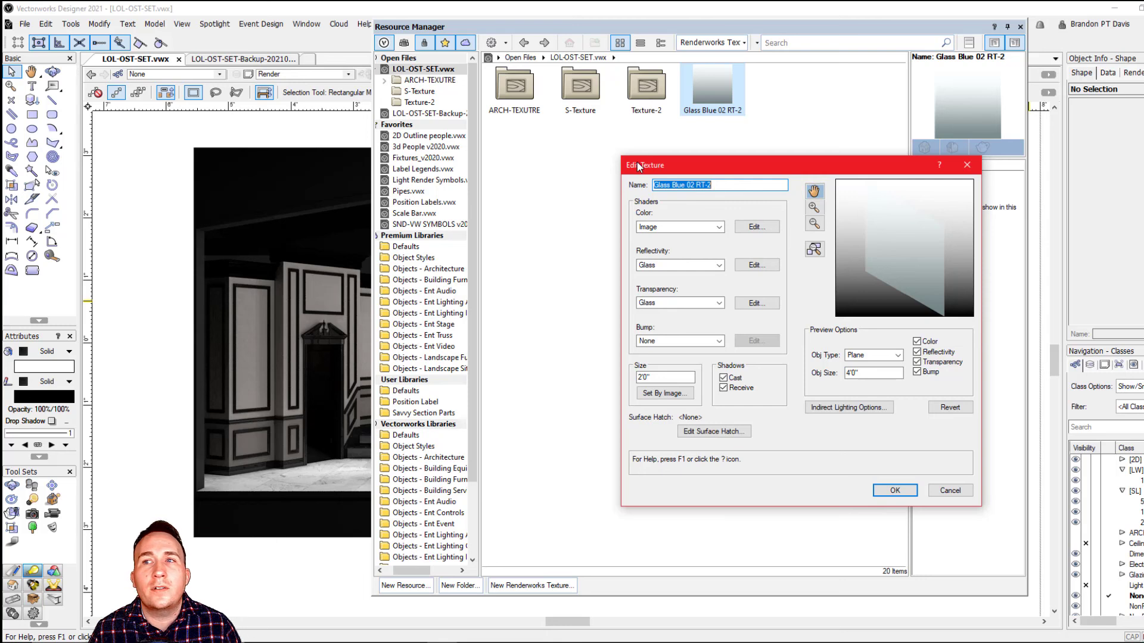
key(Return)
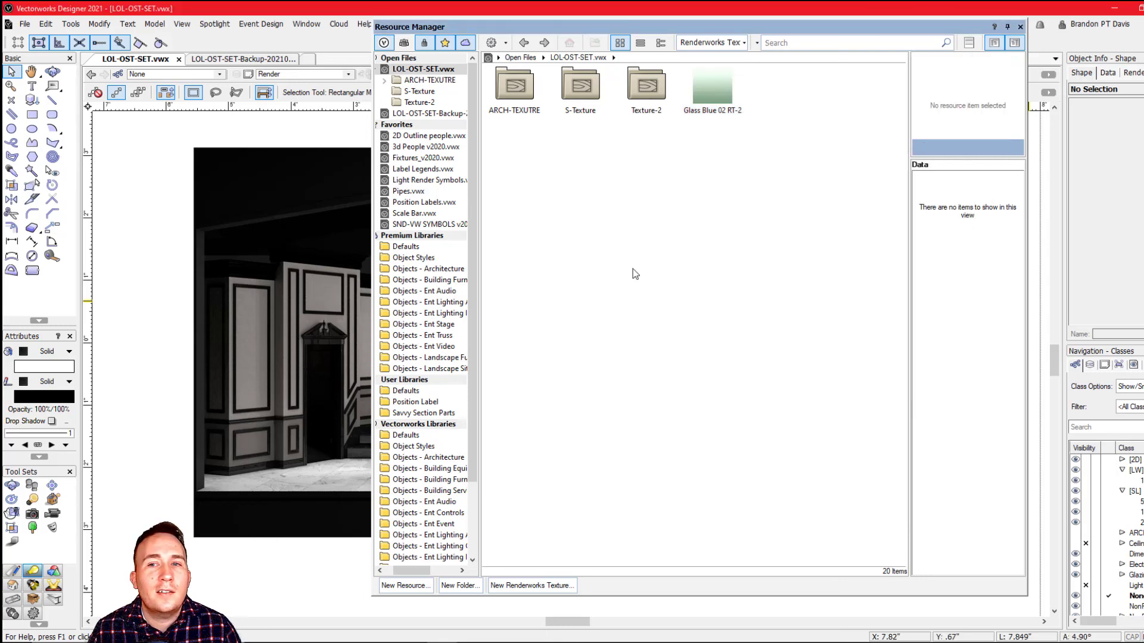